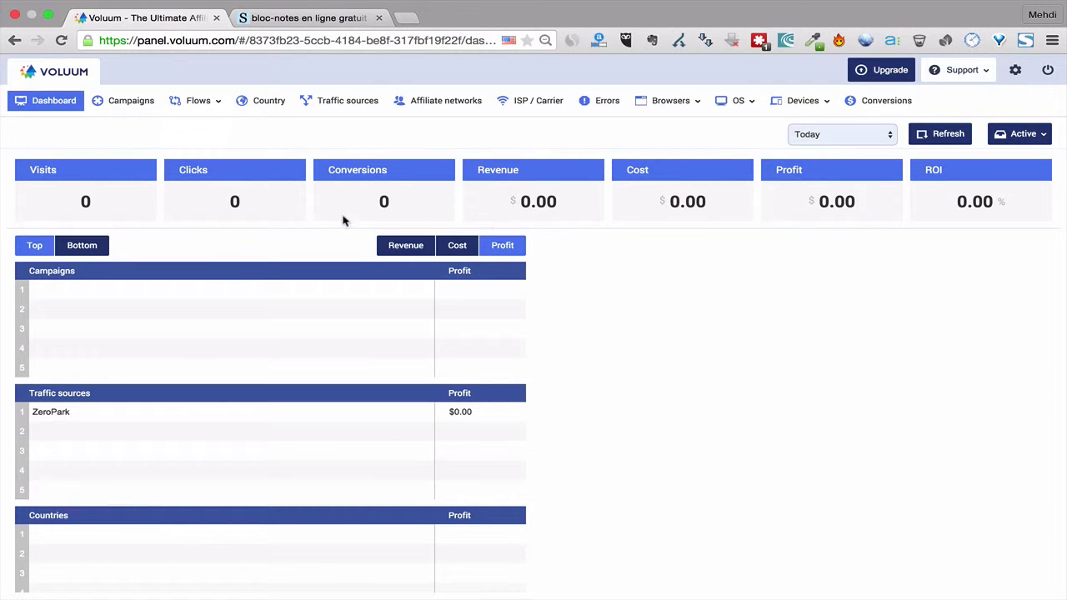
Check the landing page and offer URLs in the online notepad, and return to Voluum.
left_click(282, 20)
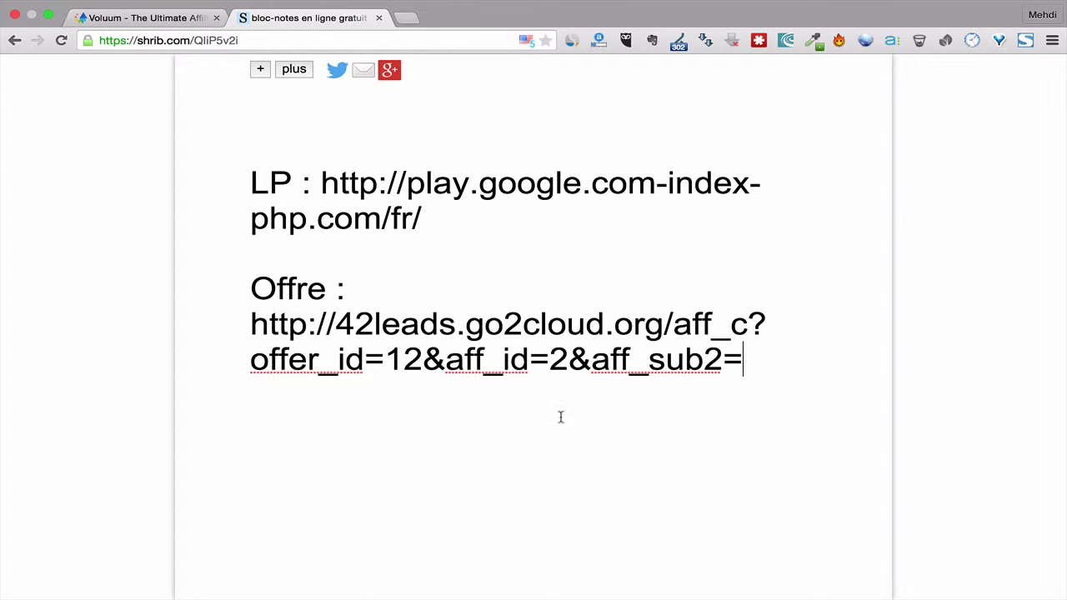
left_click(161, 18)
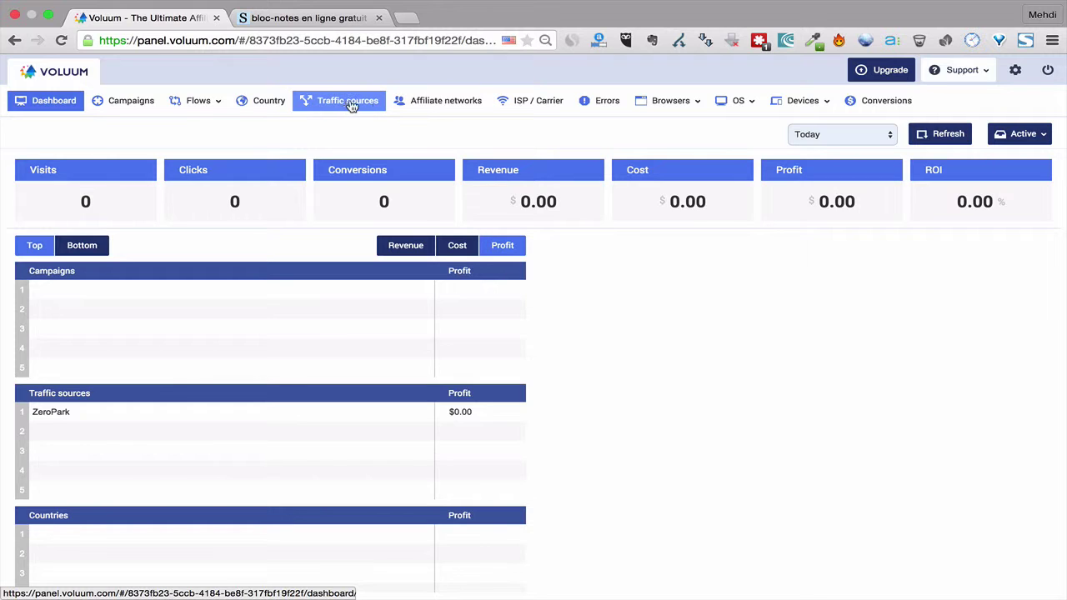
Create and save a new affiliate network named 42Leads.
left_click(439, 107)
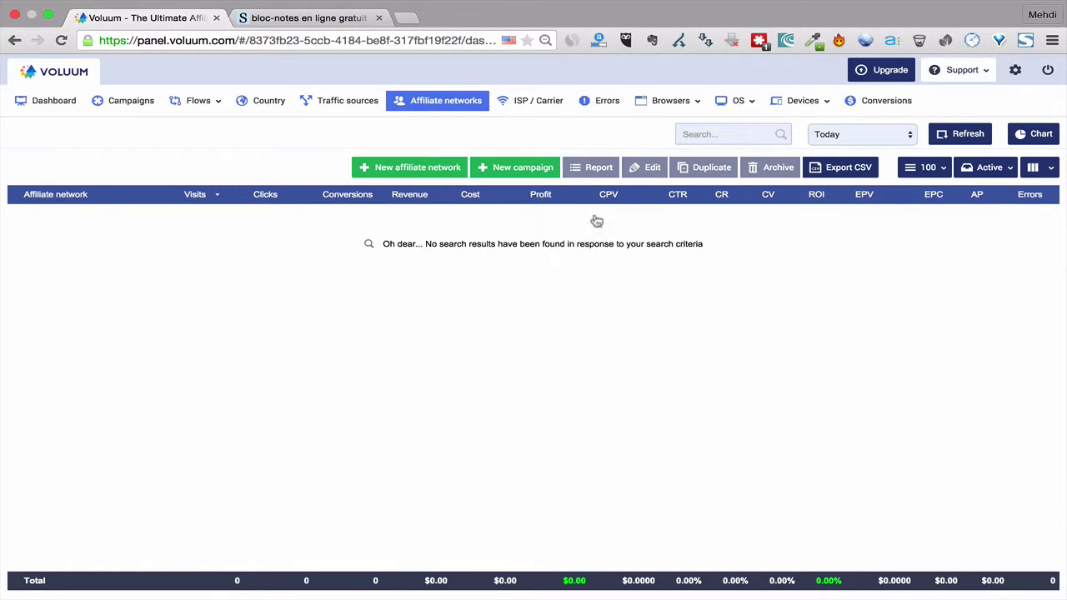
left_click(419, 170)
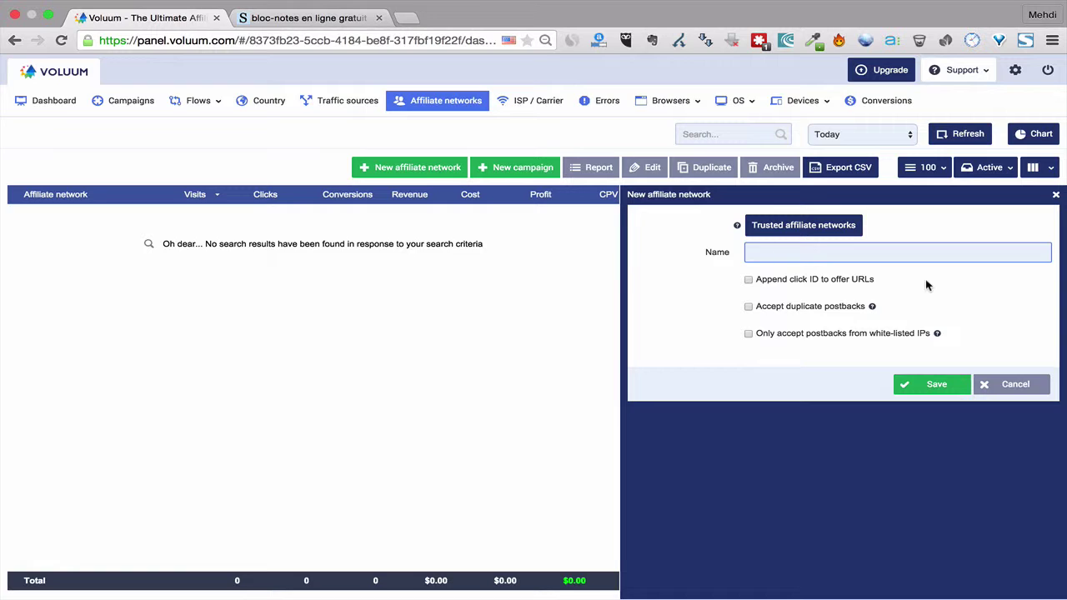
type("42Leads")
left_click(920, 393)
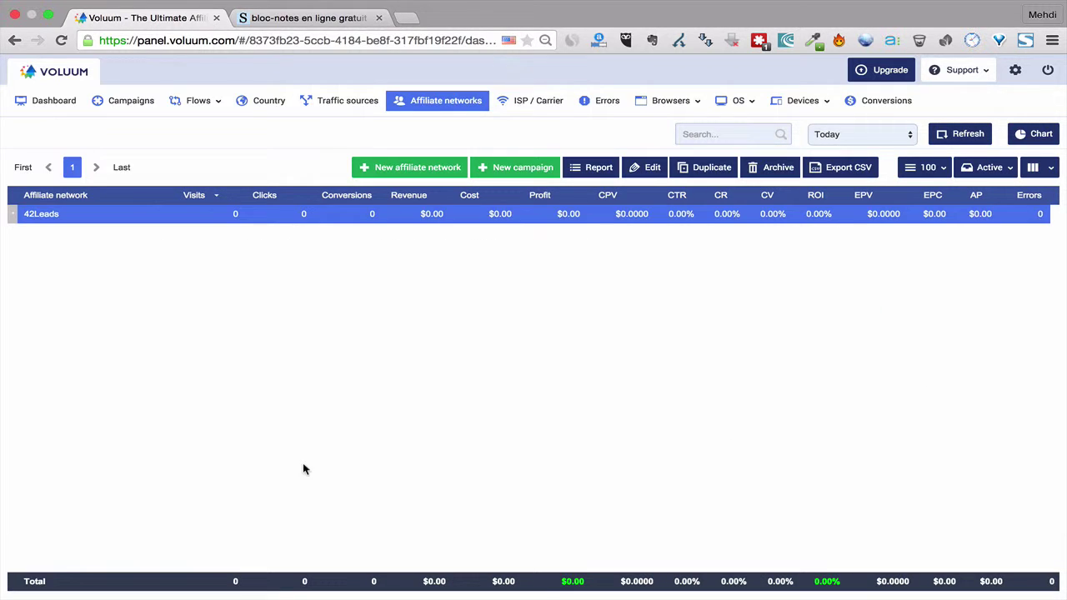
Start a new traffic source and load the predefined ExoClick template into it.
left_click(350, 102)
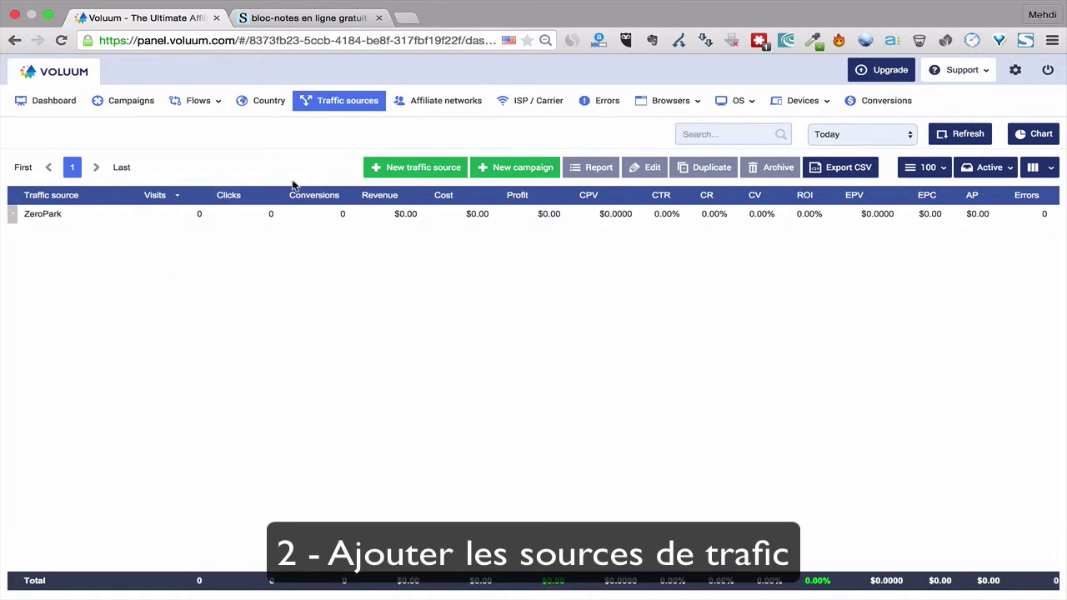
left_click(423, 170)
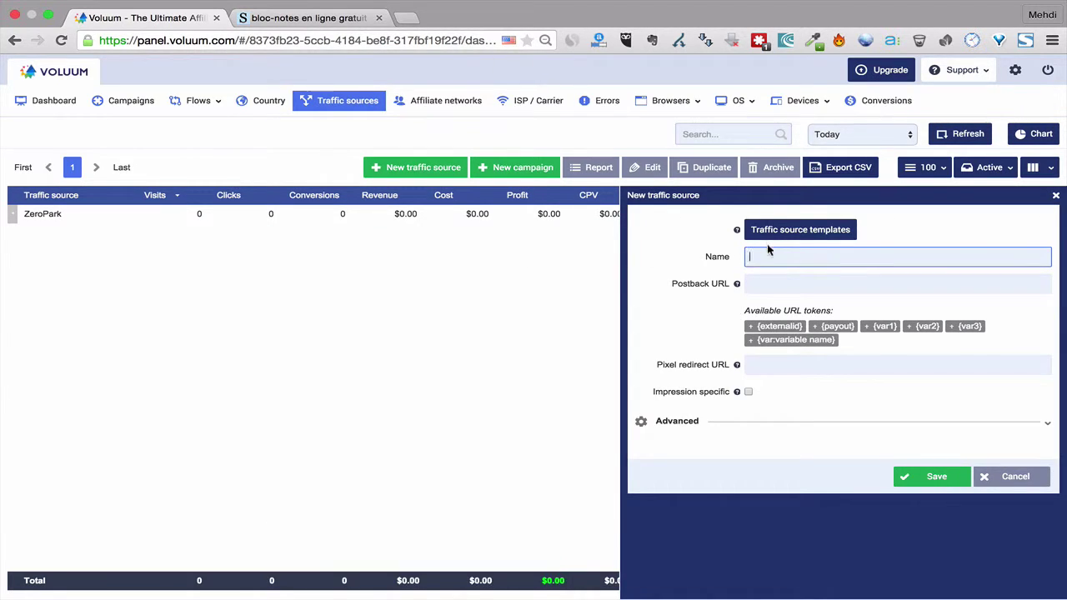
left_click(780, 261)
left_click(667, 290)
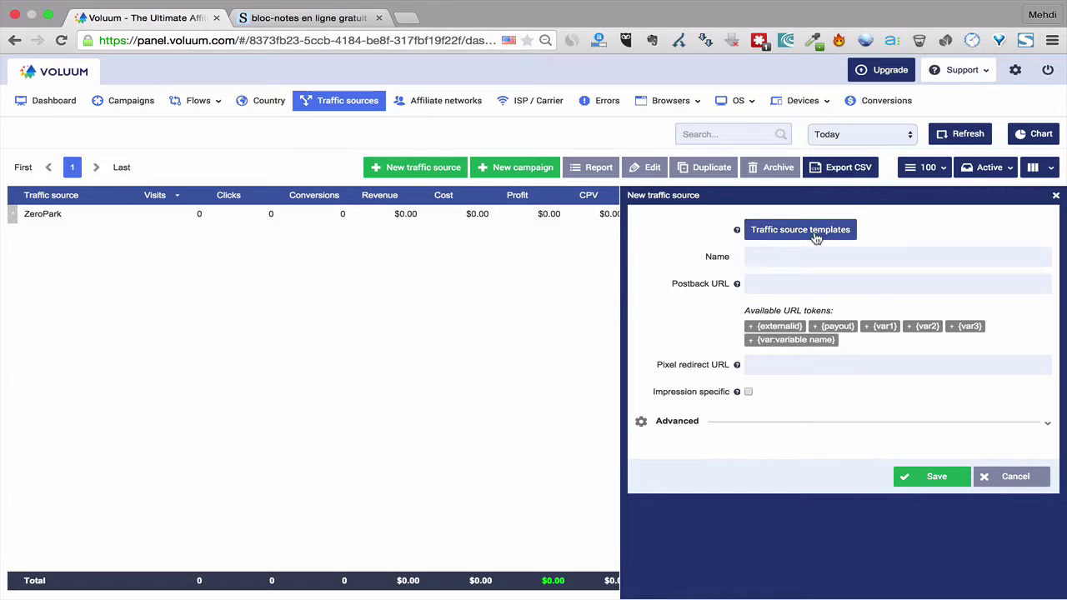
left_click(796, 237)
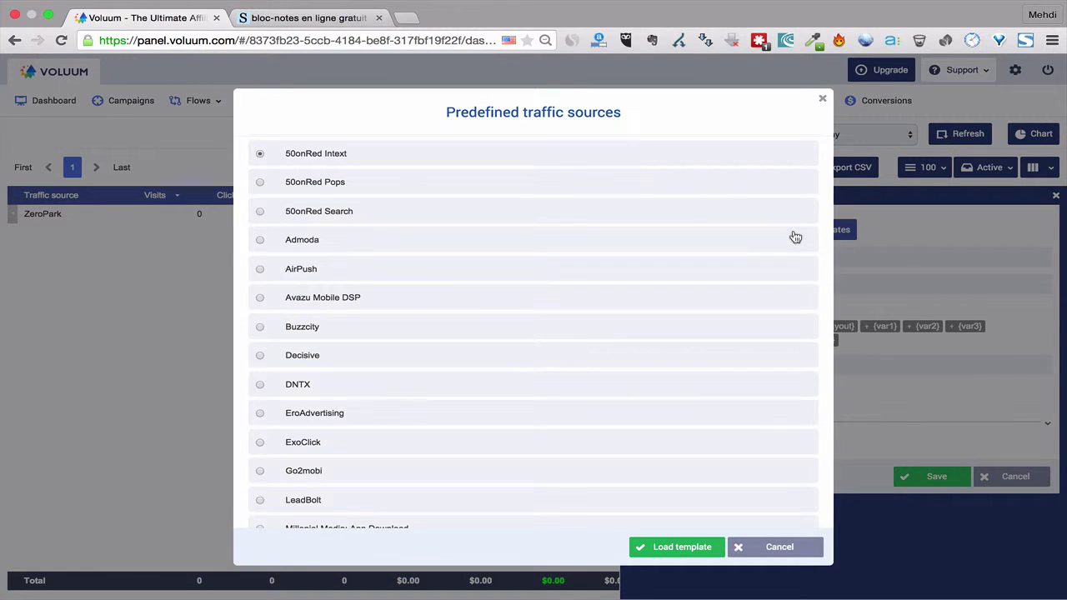
scroll(550, 383, "down", 4)
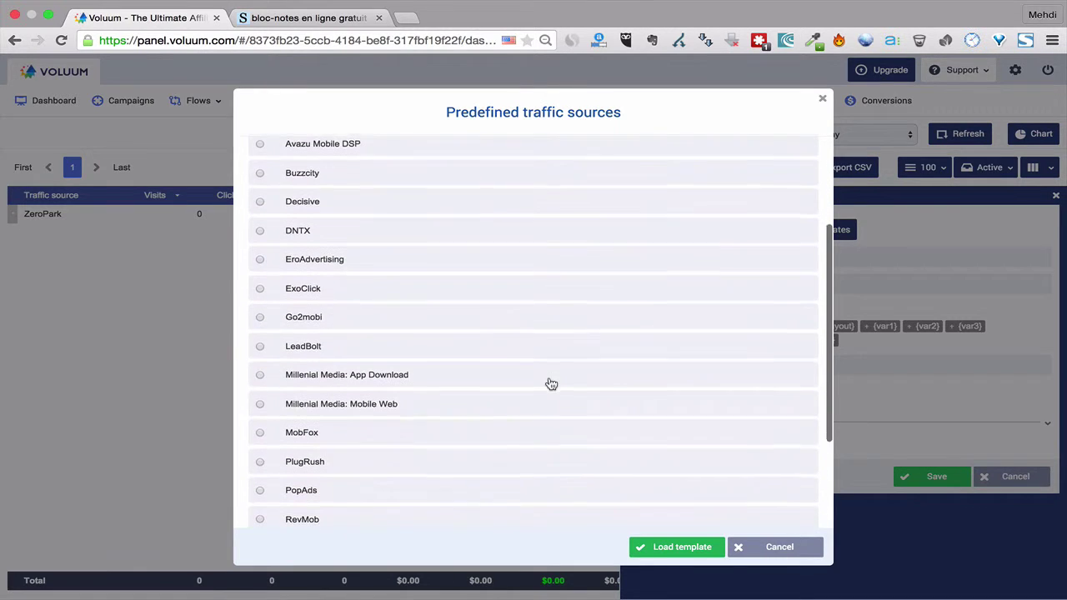
scroll(551, 383, "down", 4)
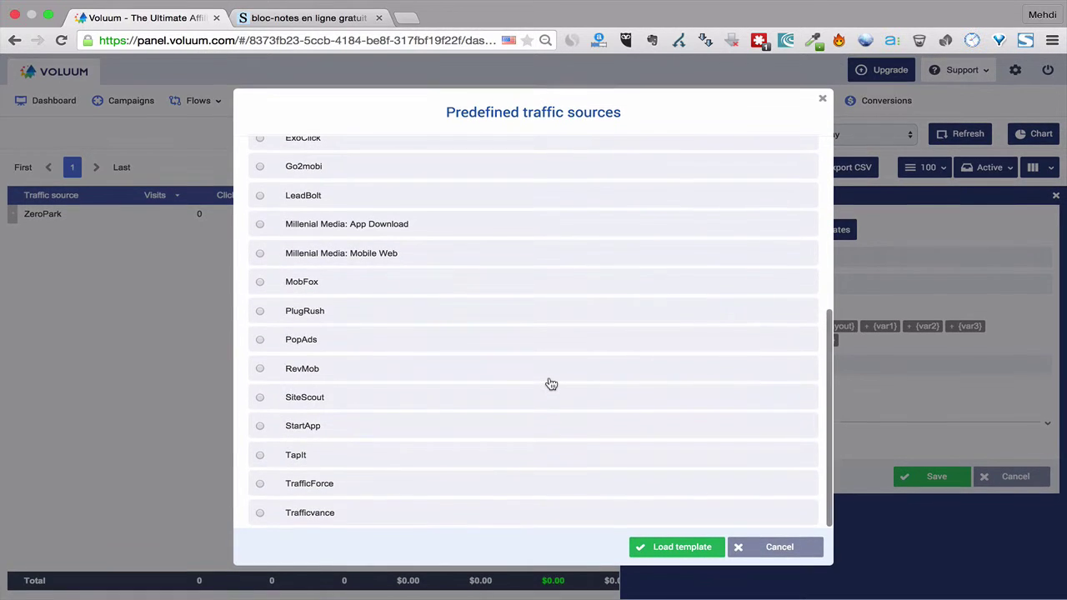
scroll(551, 383, "up", 8)
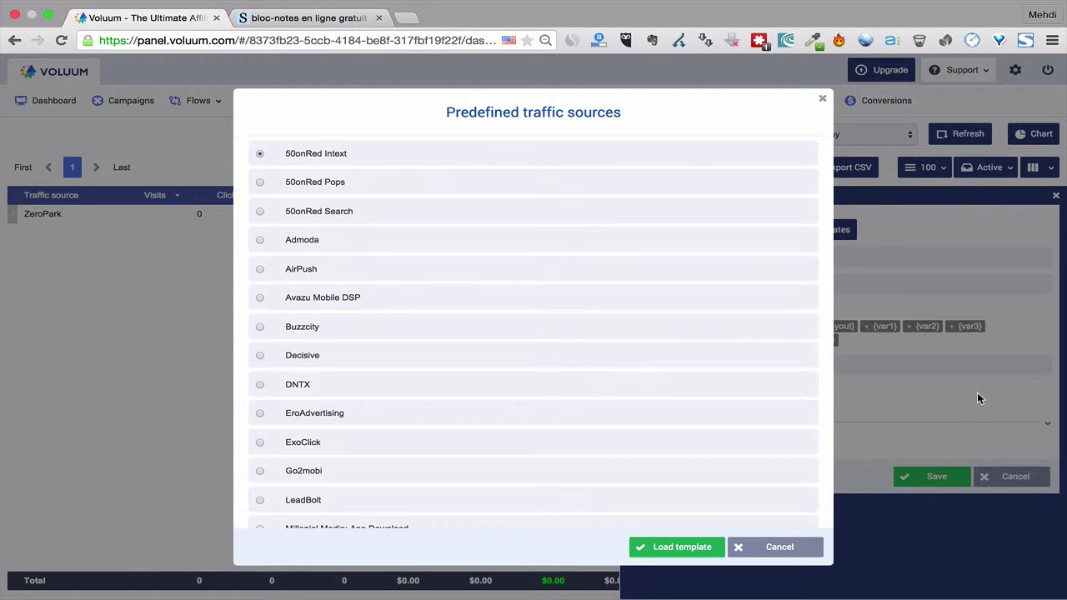
scroll(536, 492, "down", 3)
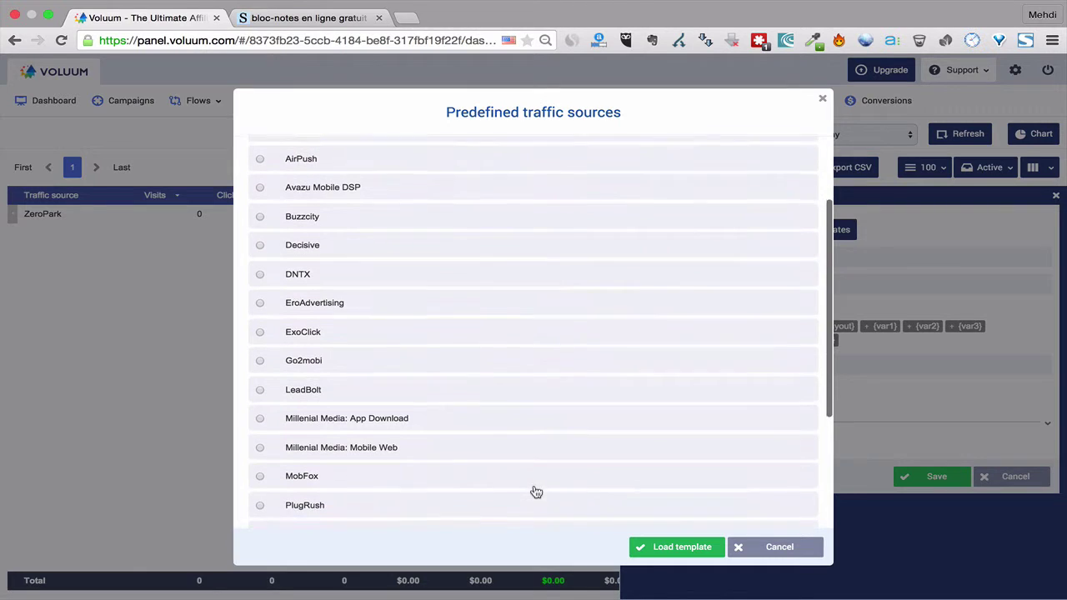
left_click(447, 340)
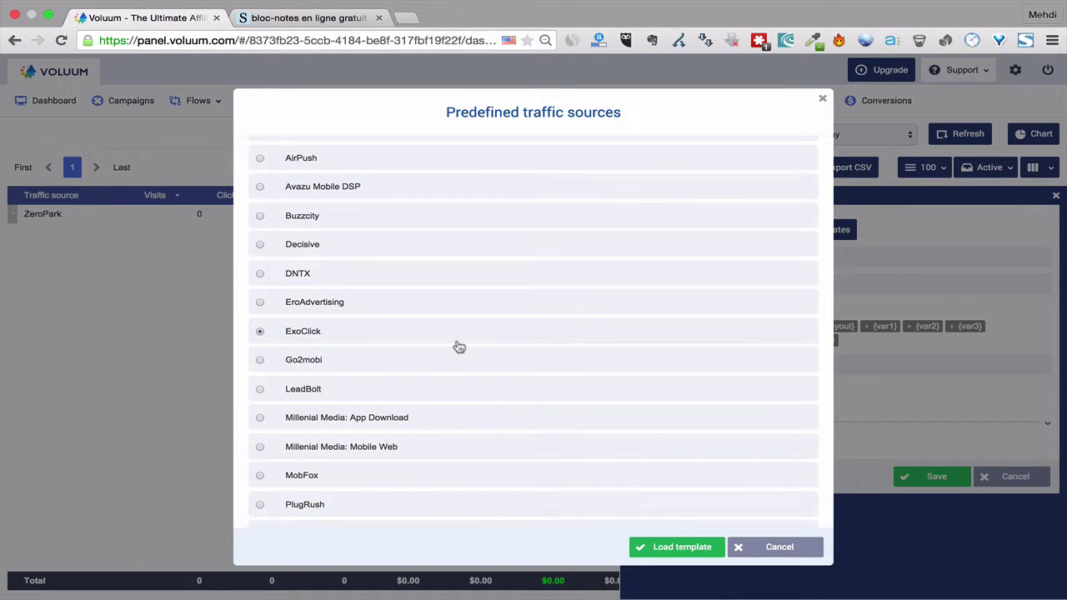
left_click(682, 548)
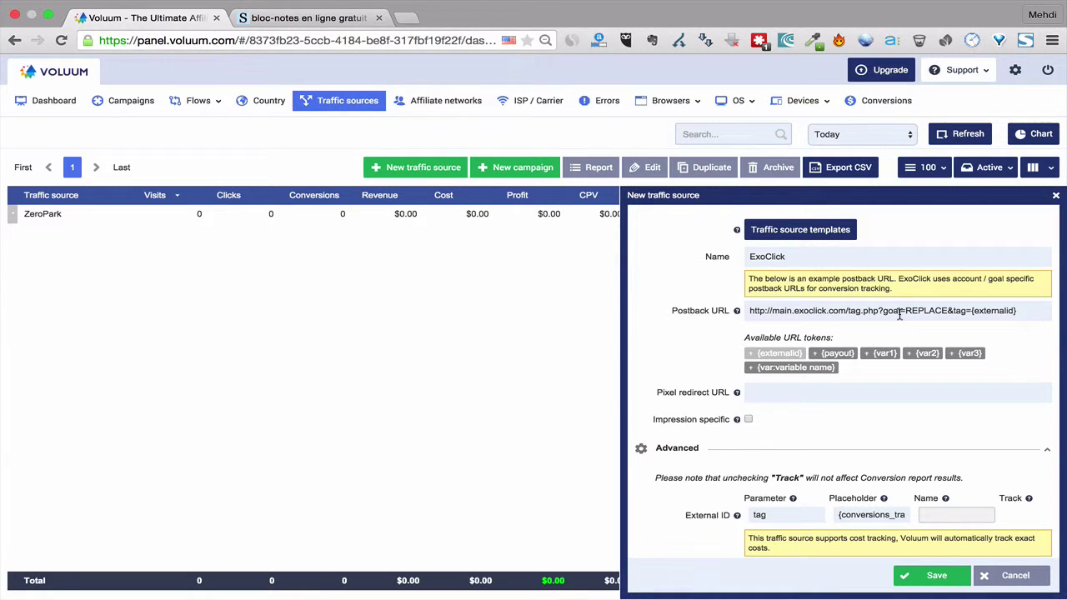
Examine the ExoClick template's postback URL, external ID and cost parameters, and custom variables, including the source hostname placeholder.
left_click(935, 313)
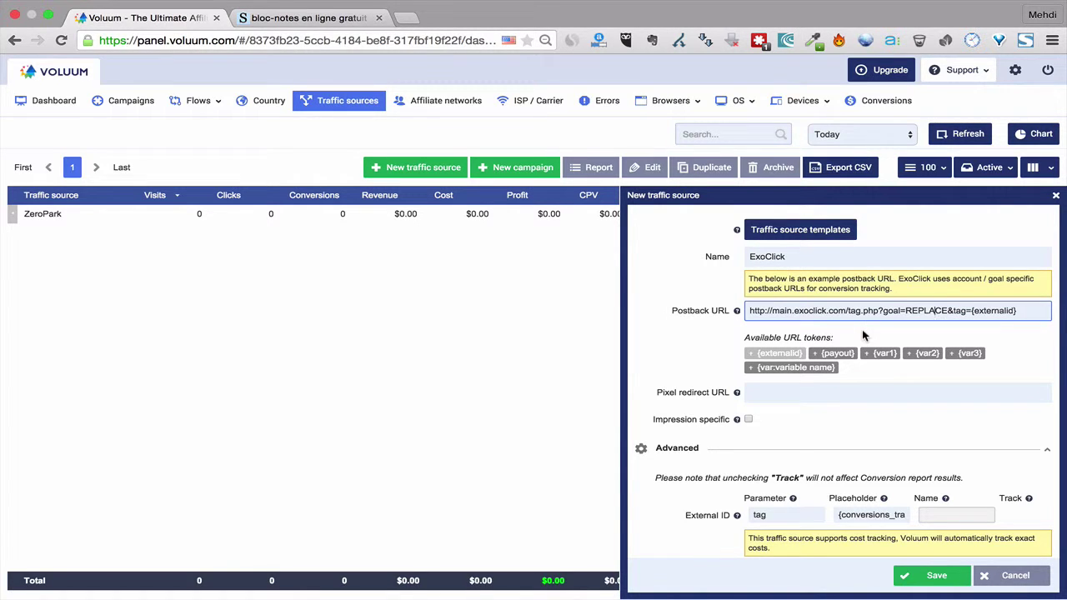
scroll(862, 329, "down", 1)
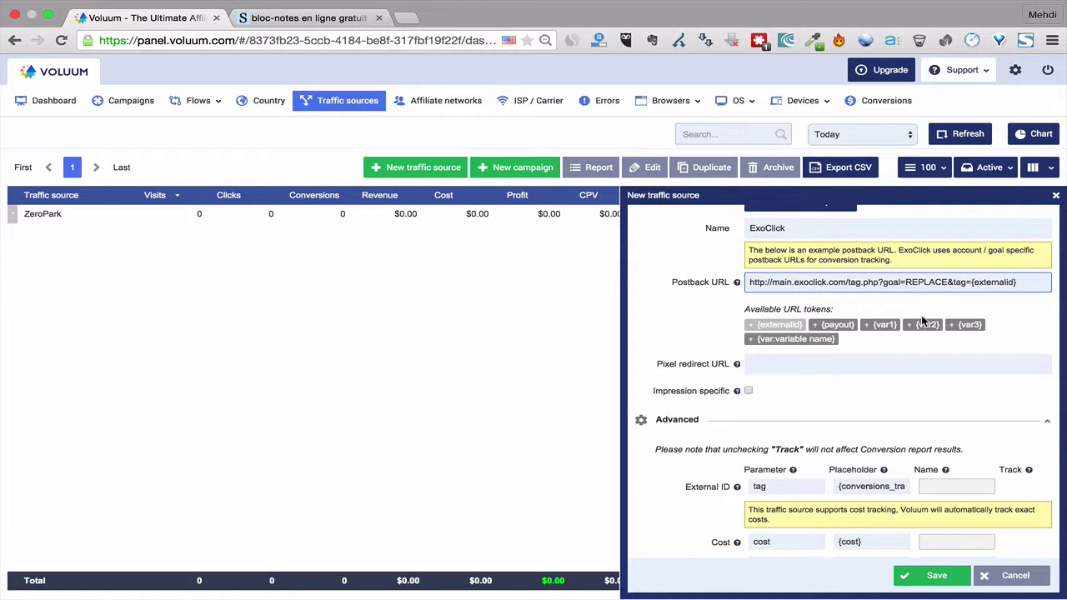
double_click(923, 284)
left_click(889, 283)
scroll(888, 283, "down", 5)
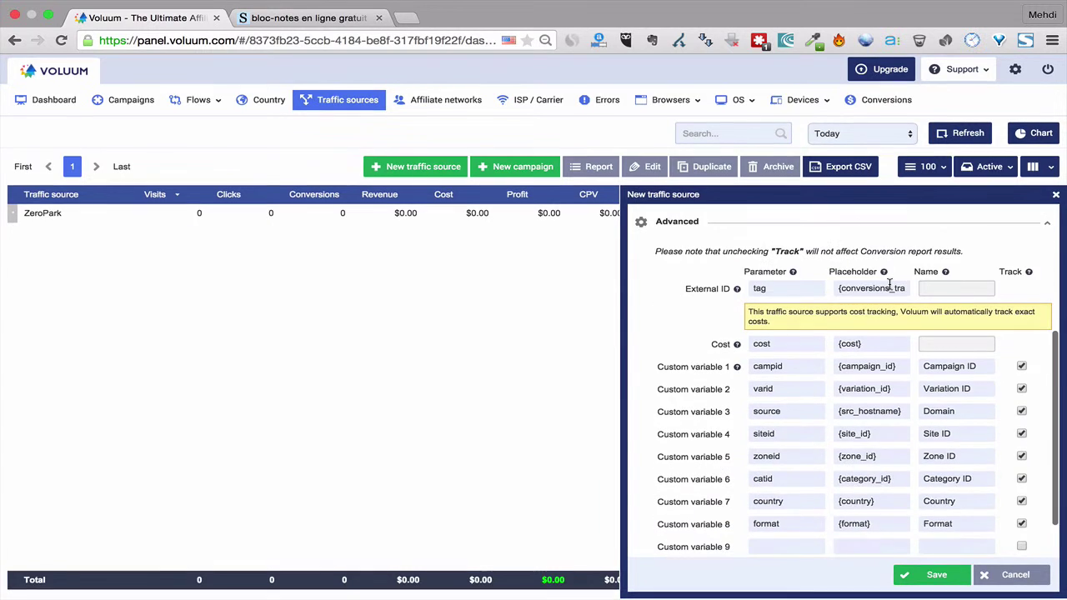
scroll(826, 523, "down", 2)
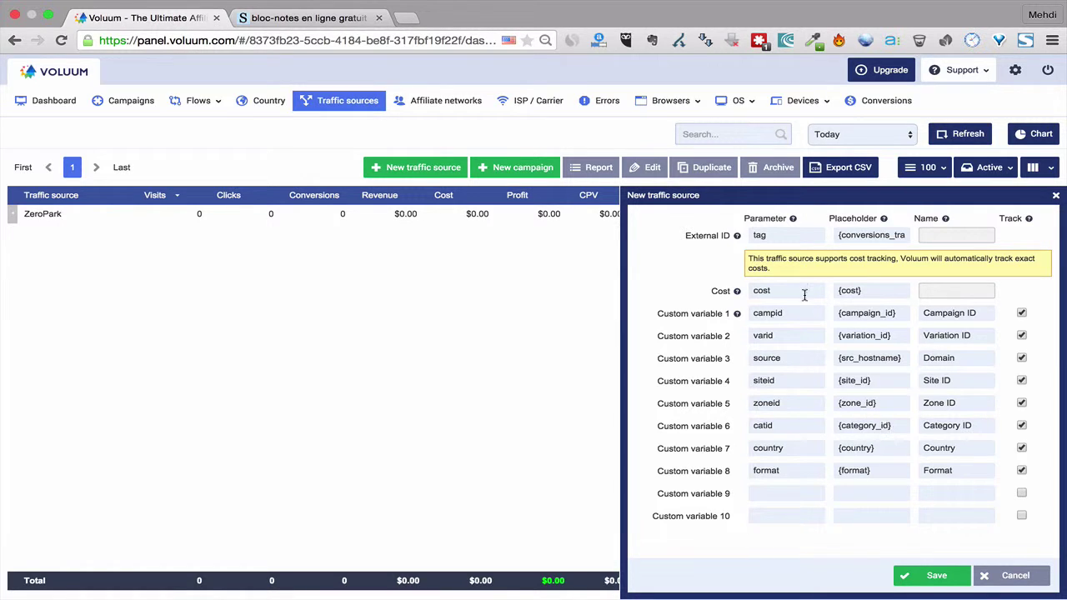
triple_click(872, 359)
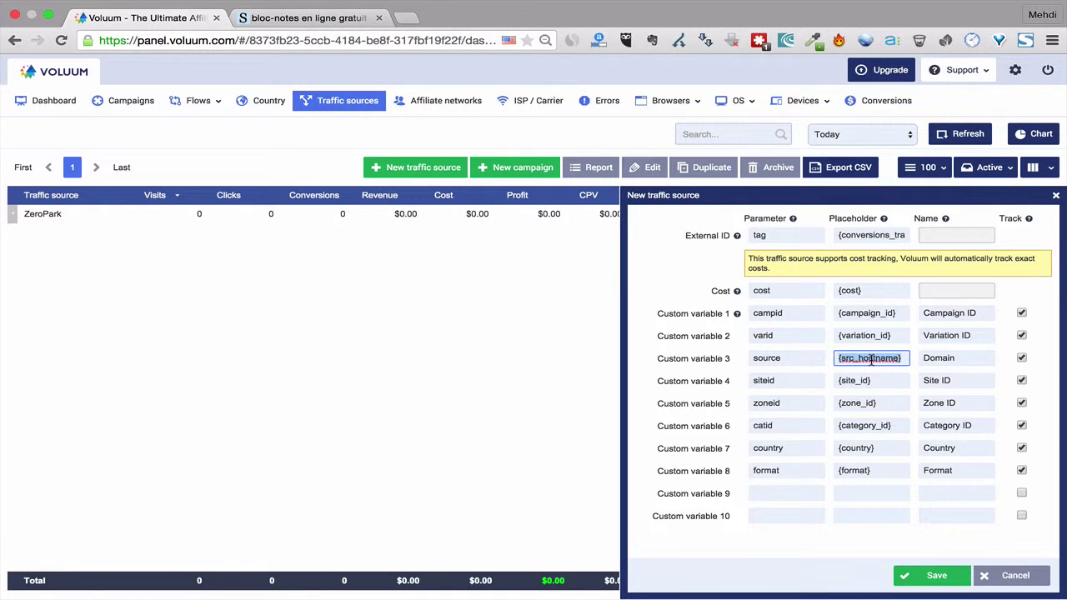
left_click(902, 361)
left_click(958, 358)
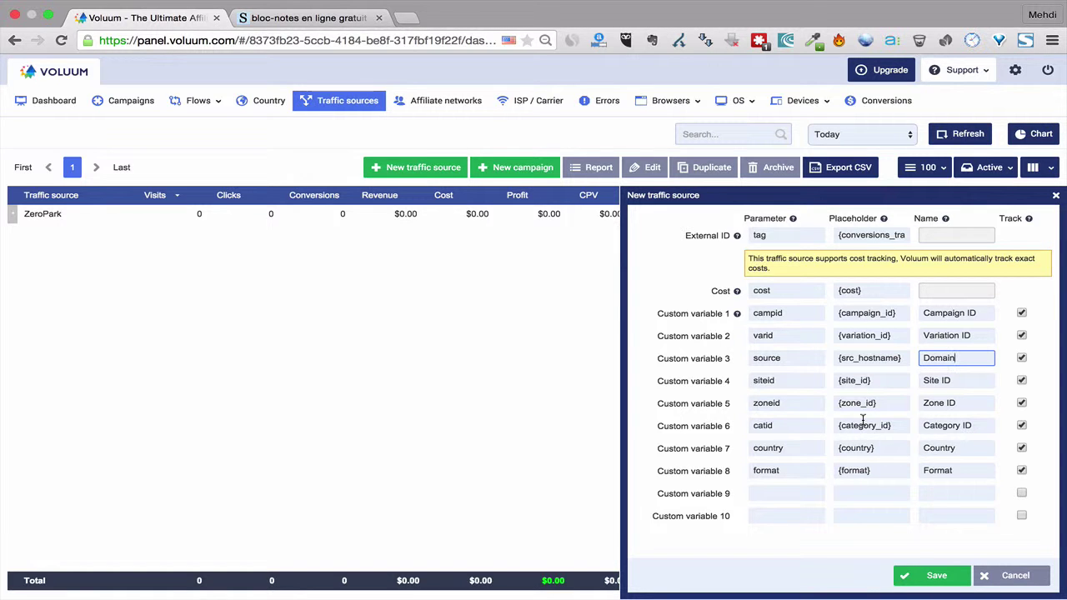
scroll(863, 418, "up", 5)
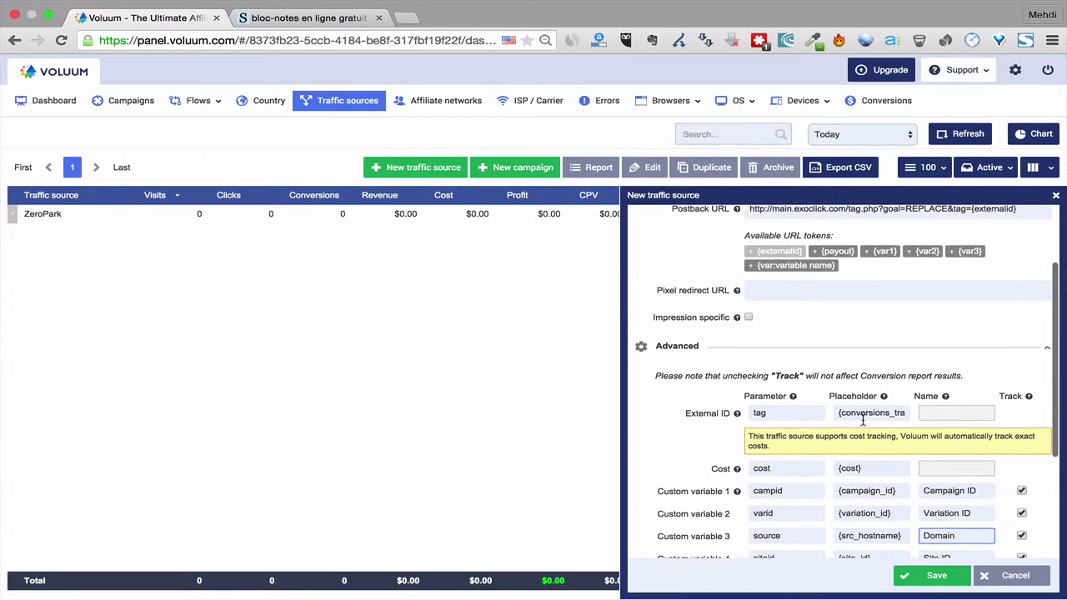
scroll(842, 360, "up", 3)
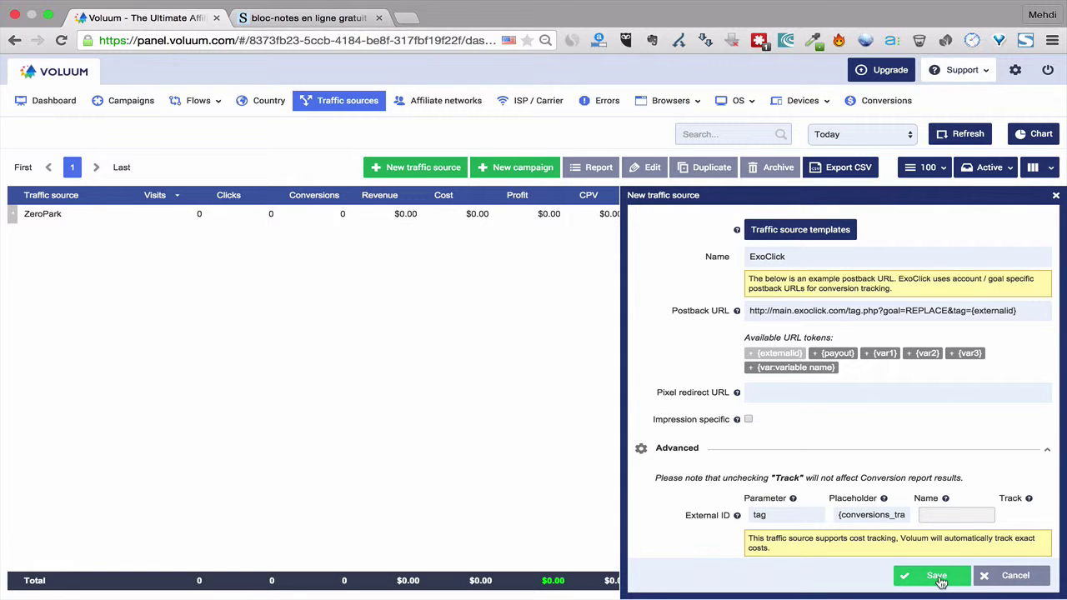
Check the ExoClick name and tracked variables, and save the new traffic source.
left_click(789, 257)
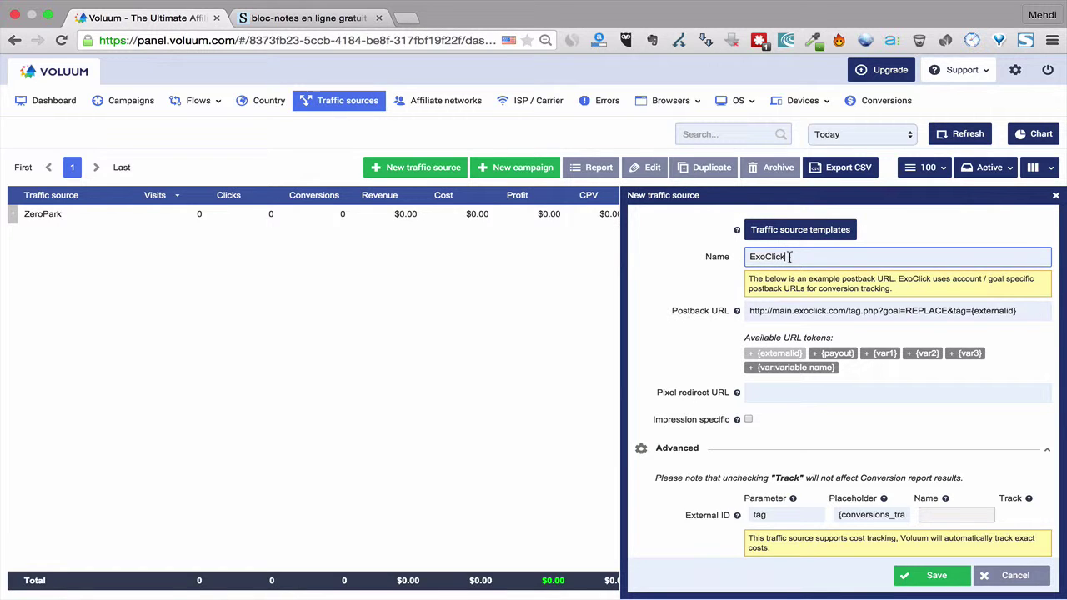
scroll(798, 415, "down", 3)
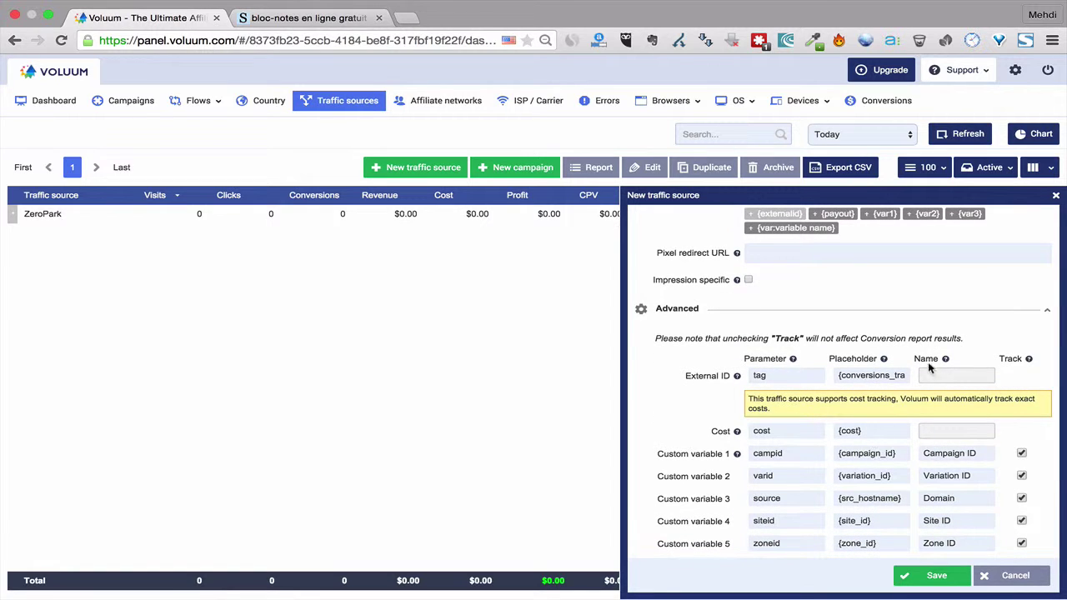
scroll(897, 450, "down", 2)
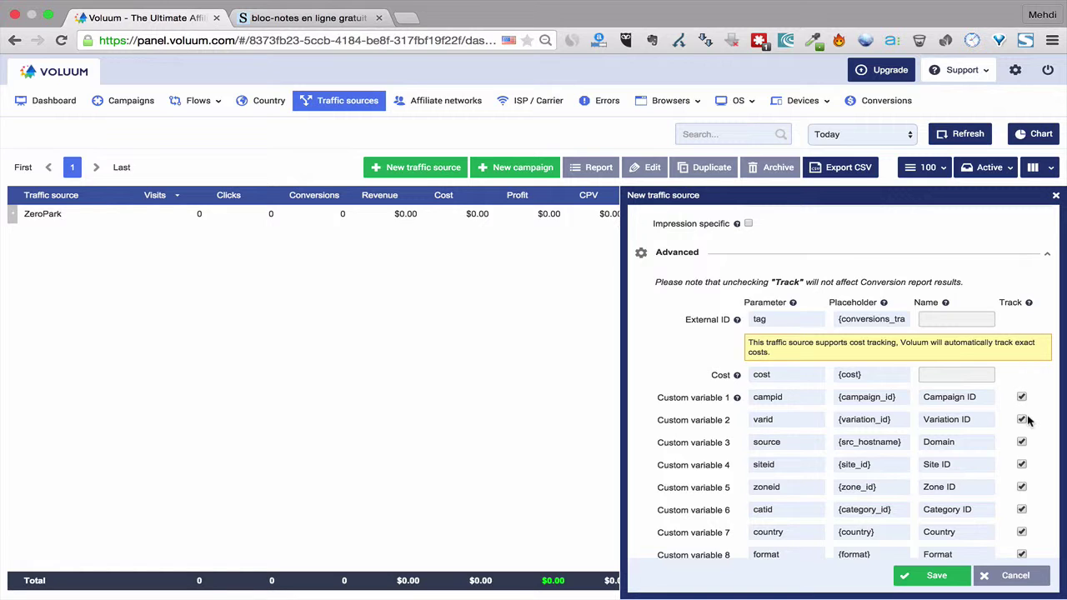
left_click(932, 575)
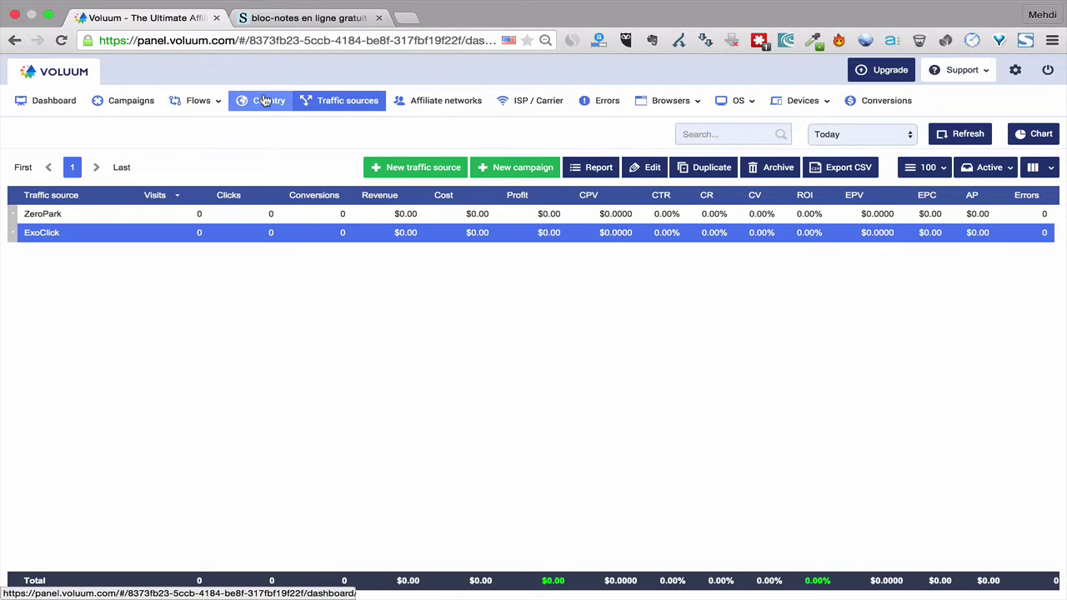
Start a new offer with France as the country and 42Leads as the affiliate network.
mouse_move(209, 103)
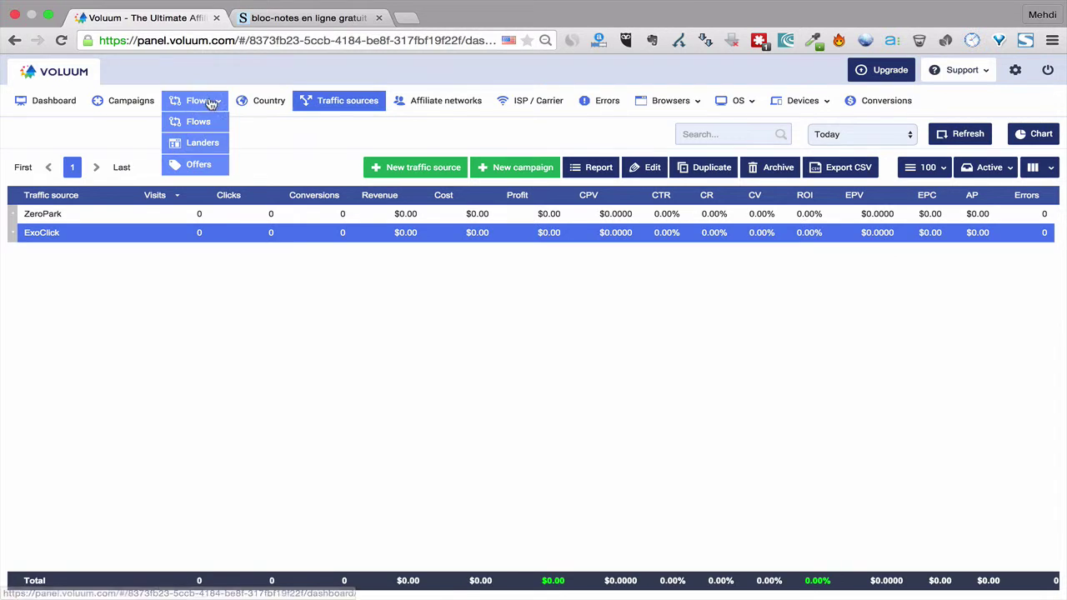
left_click(198, 166)
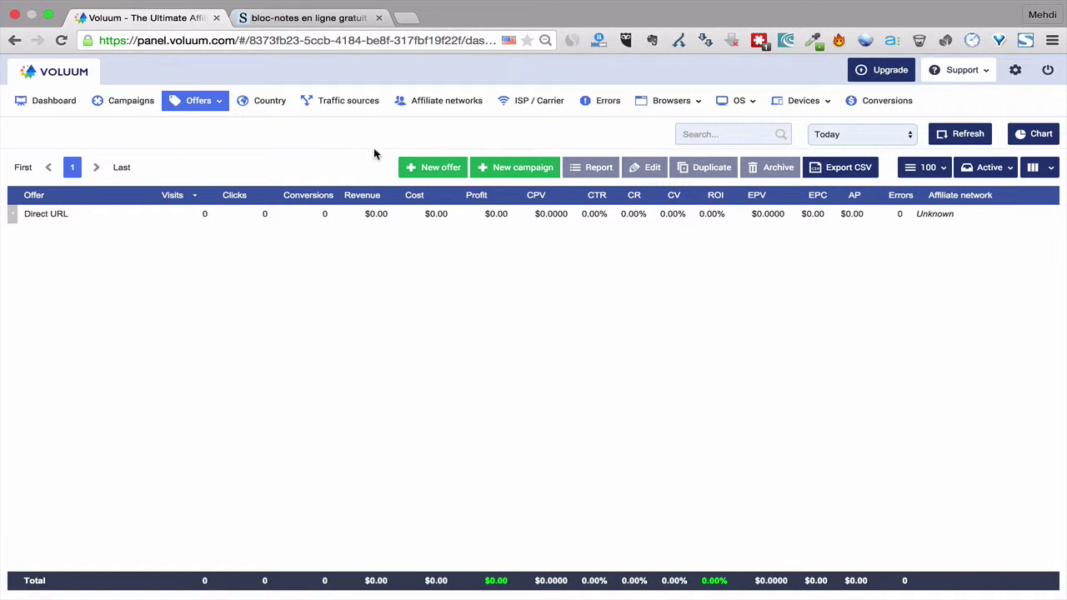
left_click(434, 169)
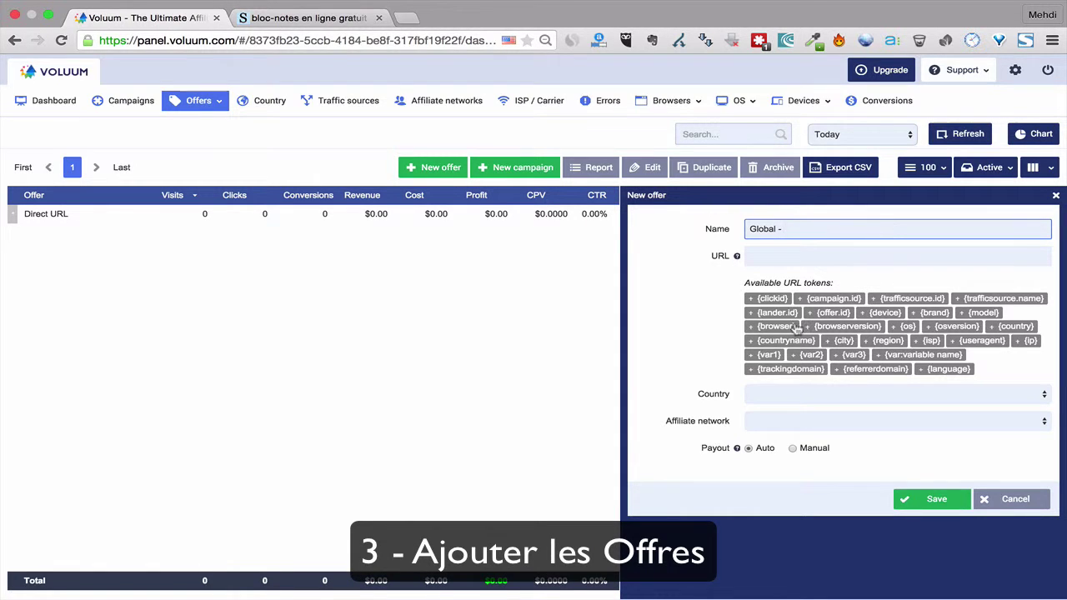
left_click(816, 397)
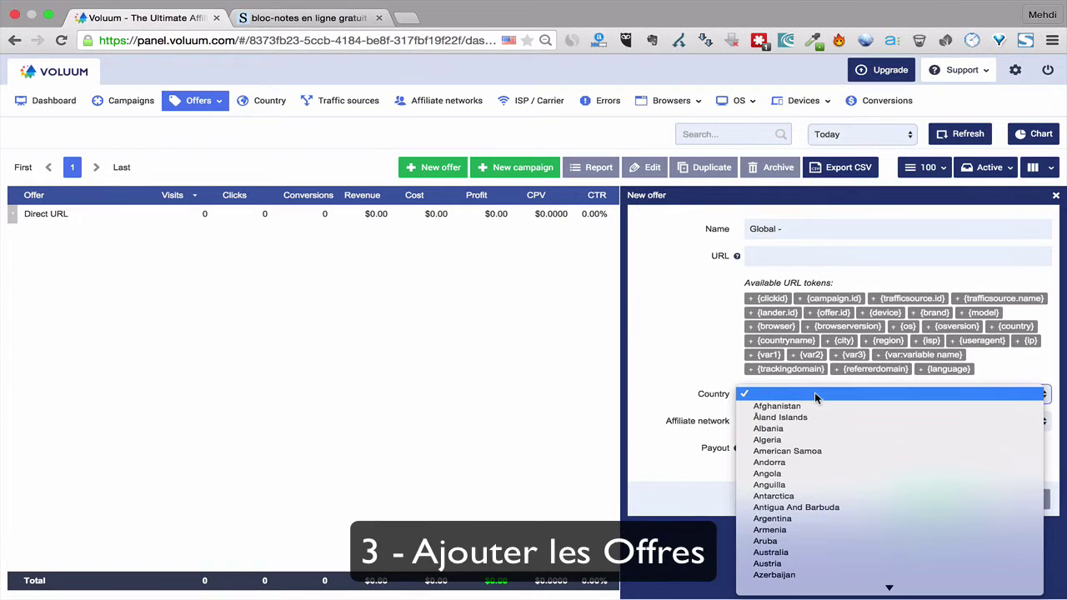
type("fr")
key("Return")
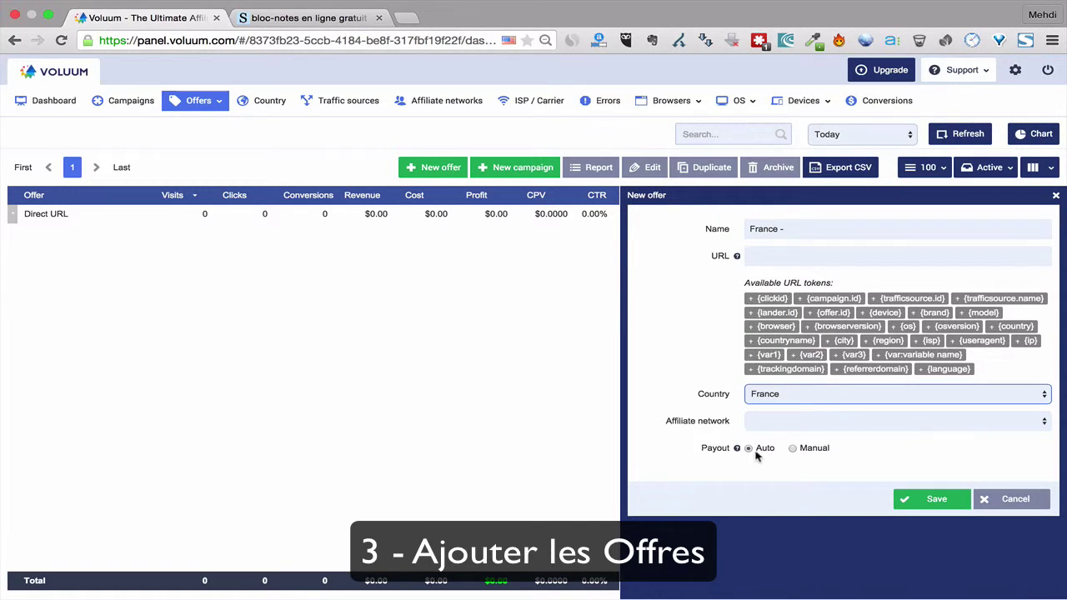
left_click(820, 425)
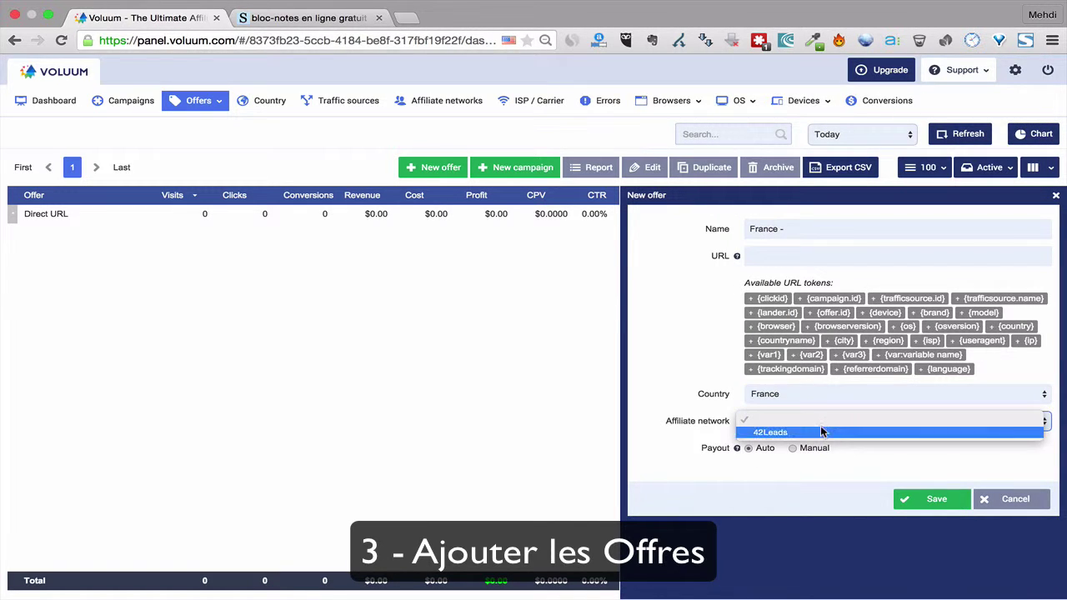
left_click(820, 433)
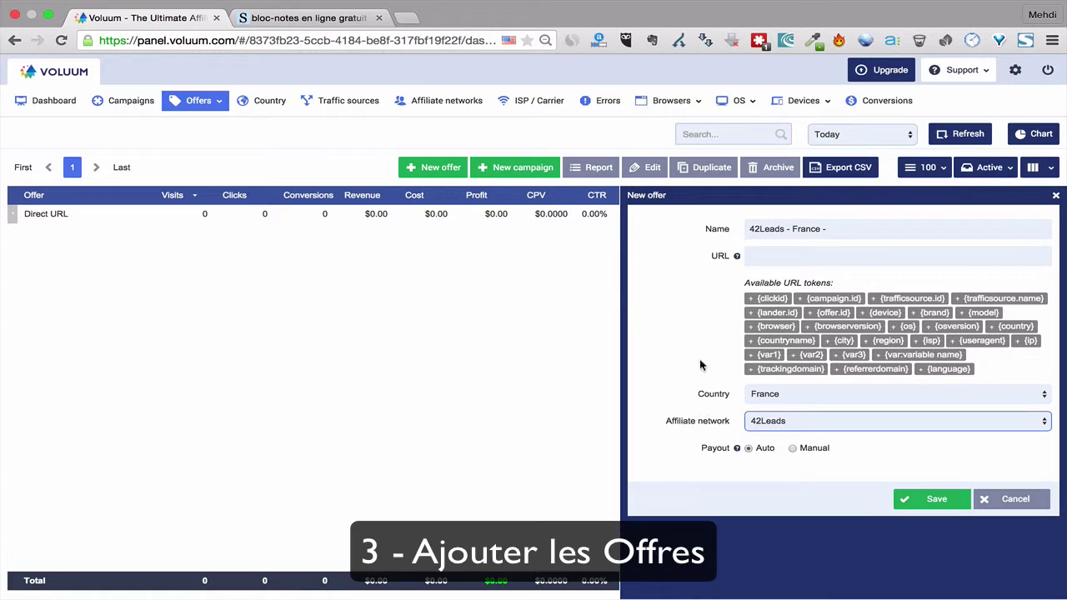
Complete the offer's name as 42Leads - France - Antivirus and fill its URL with the offer link copied from the online notepad.
left_click(764, 230)
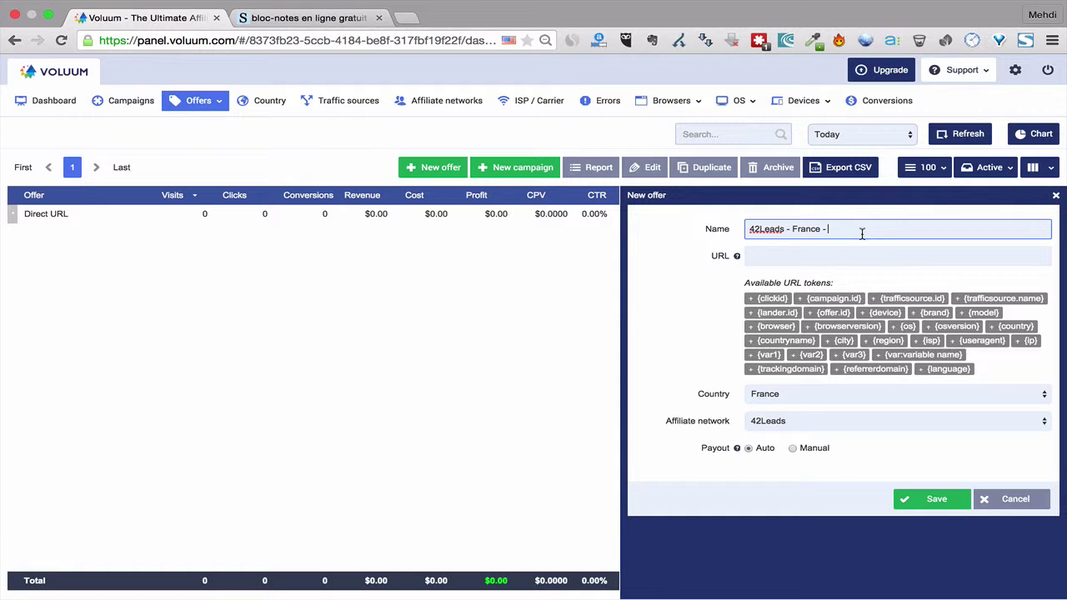
type("Antivirus")
left_click(750, 256)
key("ctrl+Tab")
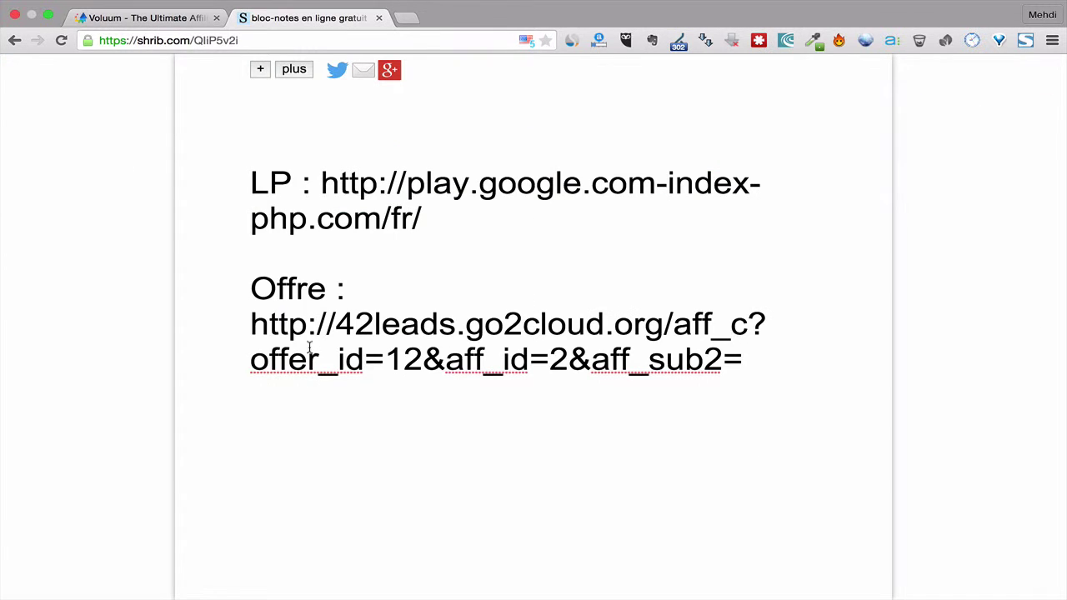
left_click_drag(251, 323, 744, 358)
key("super+c")
key("ctrl+Tab")
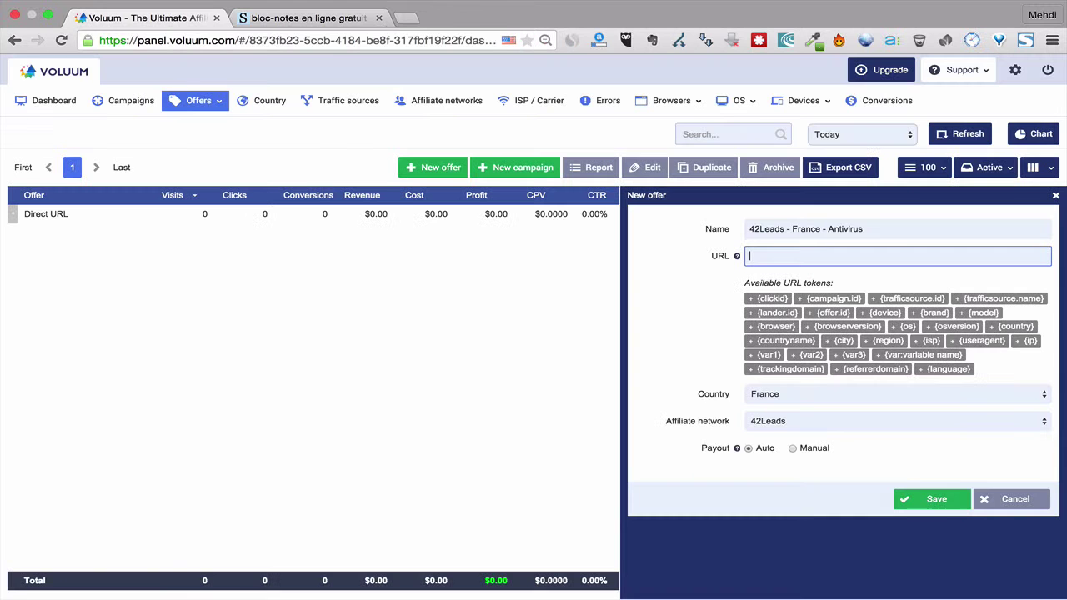
key("super+v")
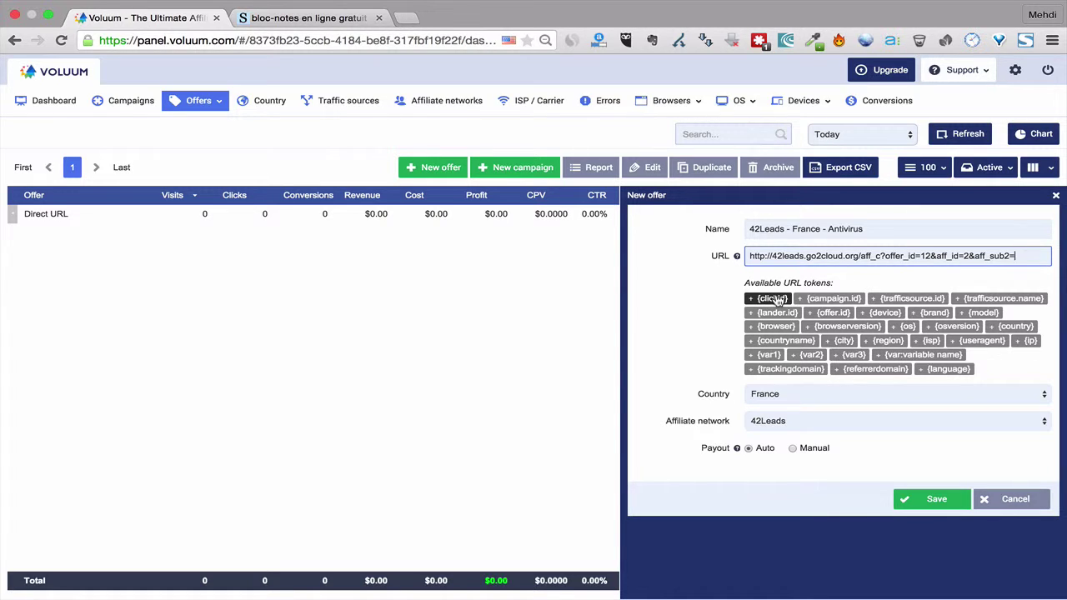
Append the {clickid} token after aff_sub2= in the offer URL.
left_click(772, 298)
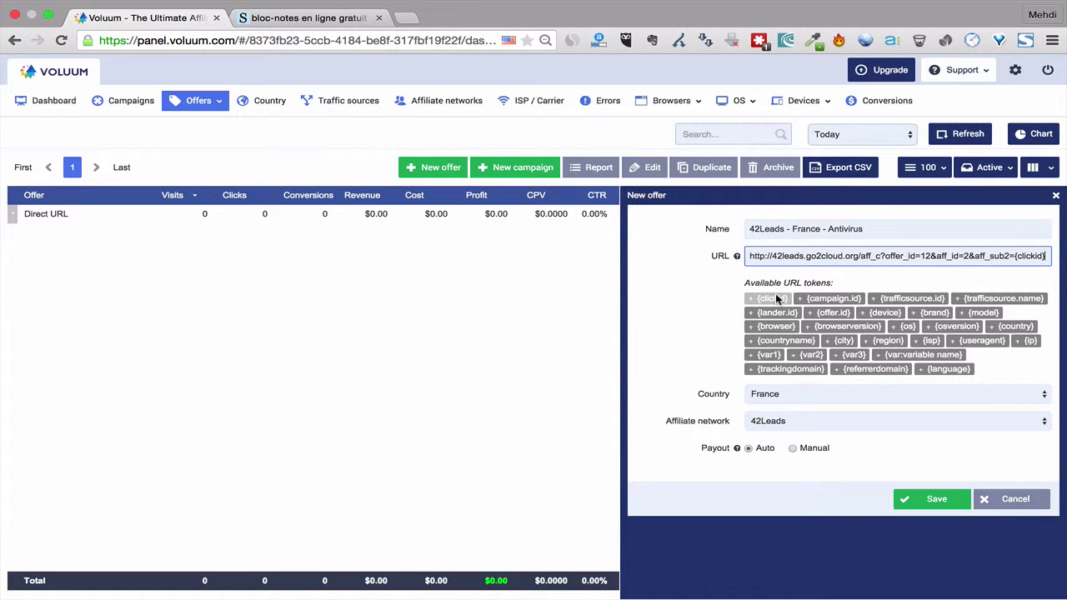
left_click(1010, 256)
type("=")
left_click(794, 449)
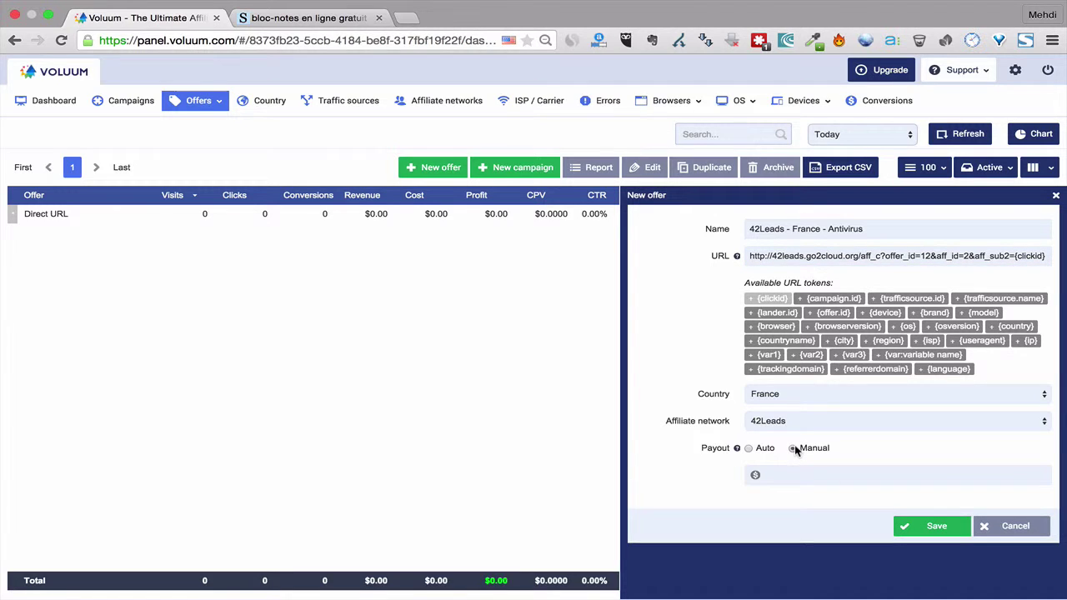
left_click(793, 479)
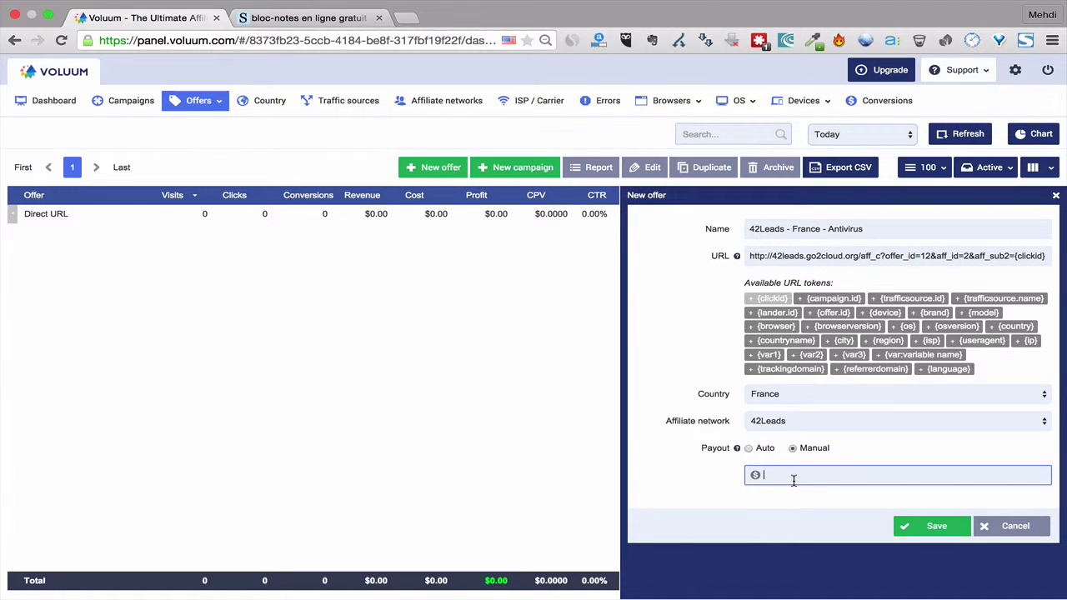
type("18")
double_click(774, 475)
key("BackSpace")
left_click(746, 447)
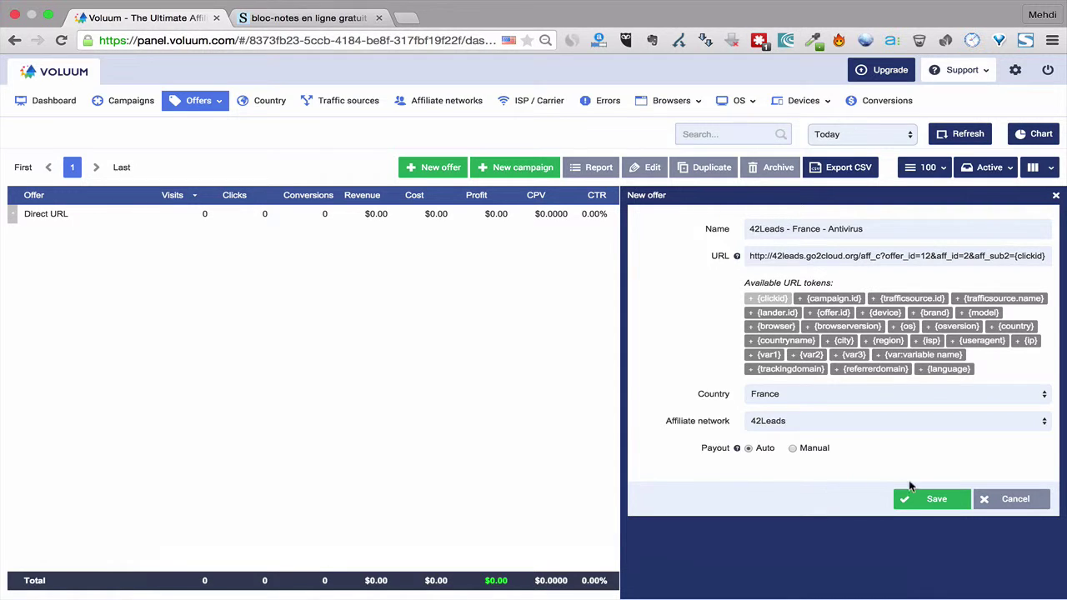
Save the new offer and open the list of landers.
left_click(929, 498)
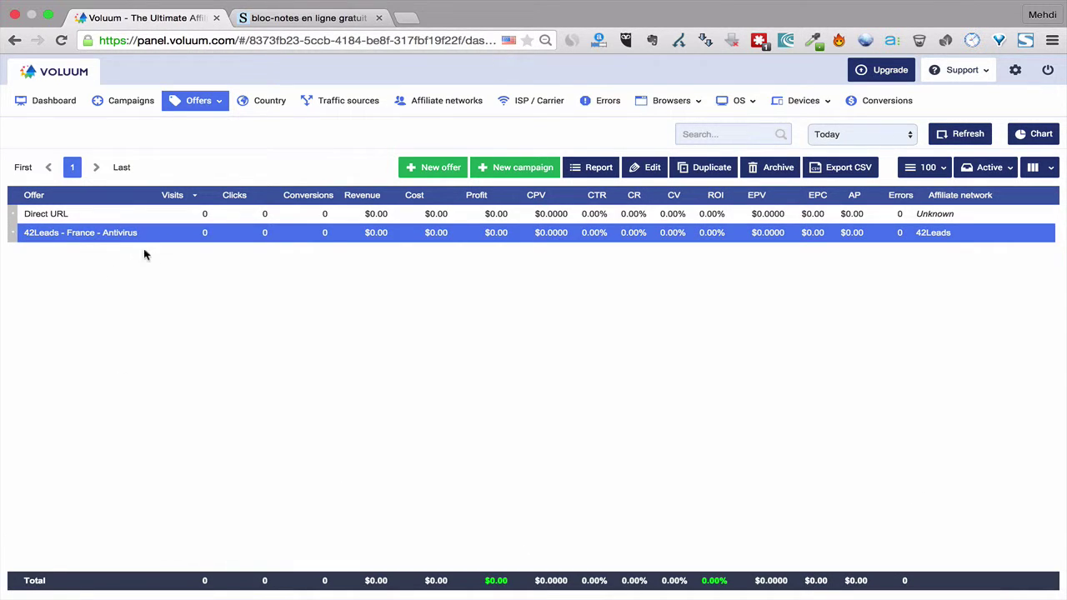
mouse_move(204, 96)
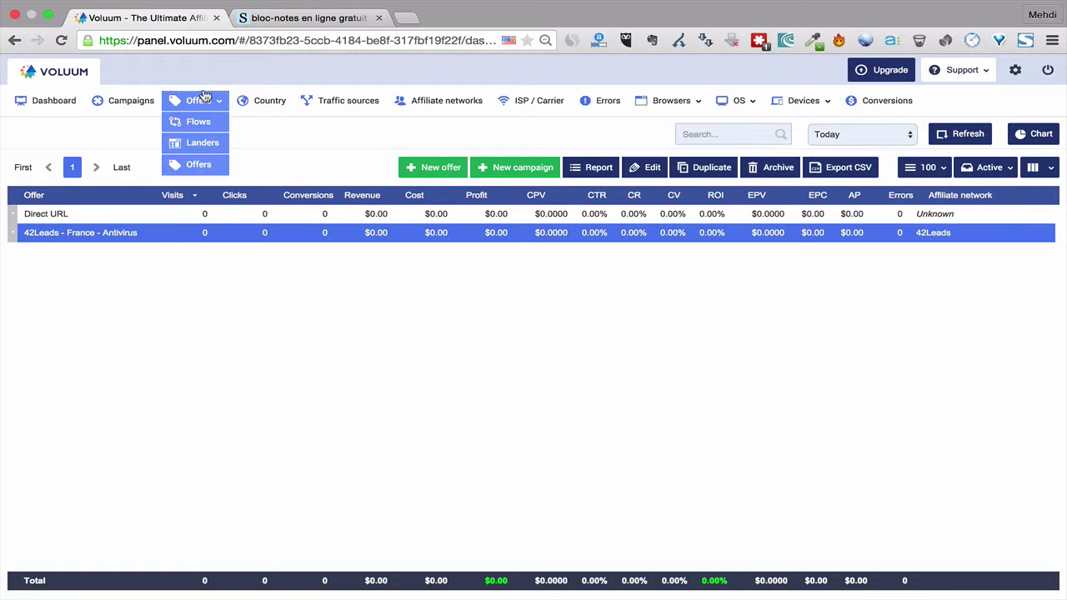
left_click(211, 146)
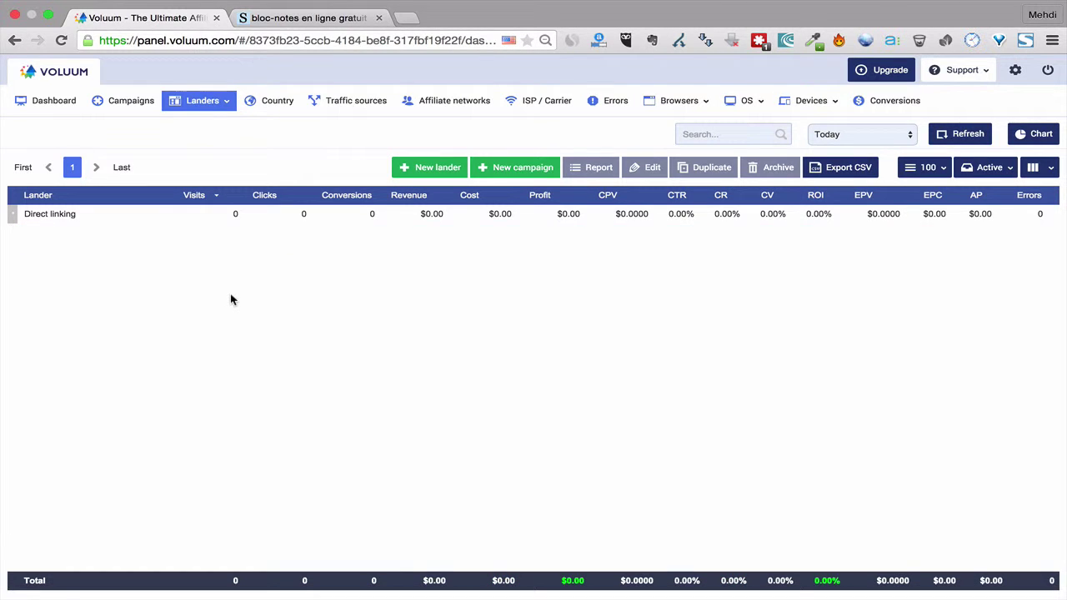
Copy the landing page (LP) link from the online notepad and return to Voluum.
key("ctrl+Tab")
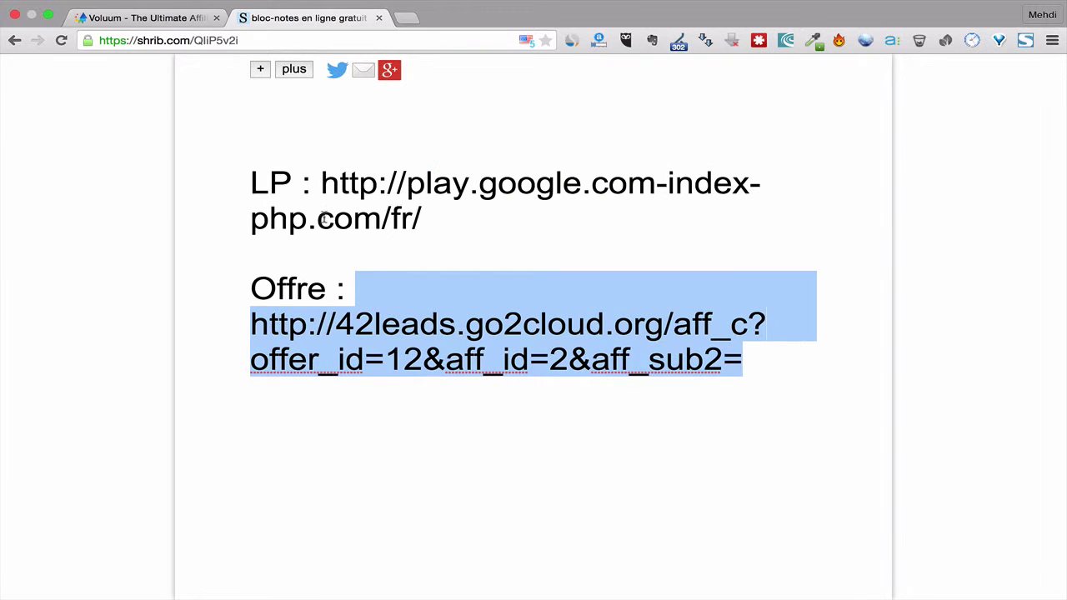
left_click(427, 161)
left_click_drag(322, 183, 420, 217)
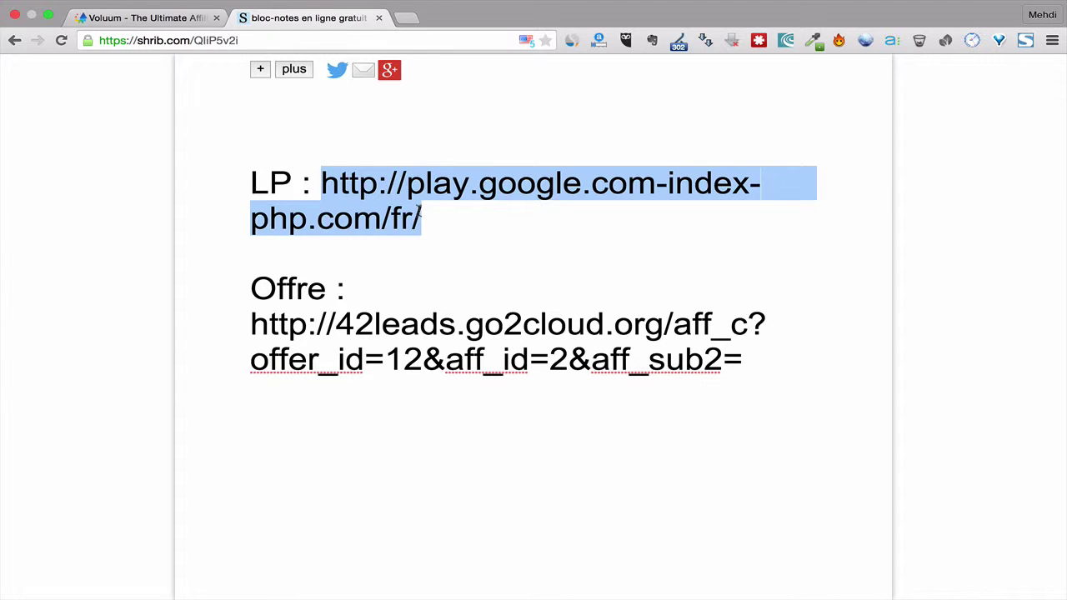
key("ctrl+Tab")
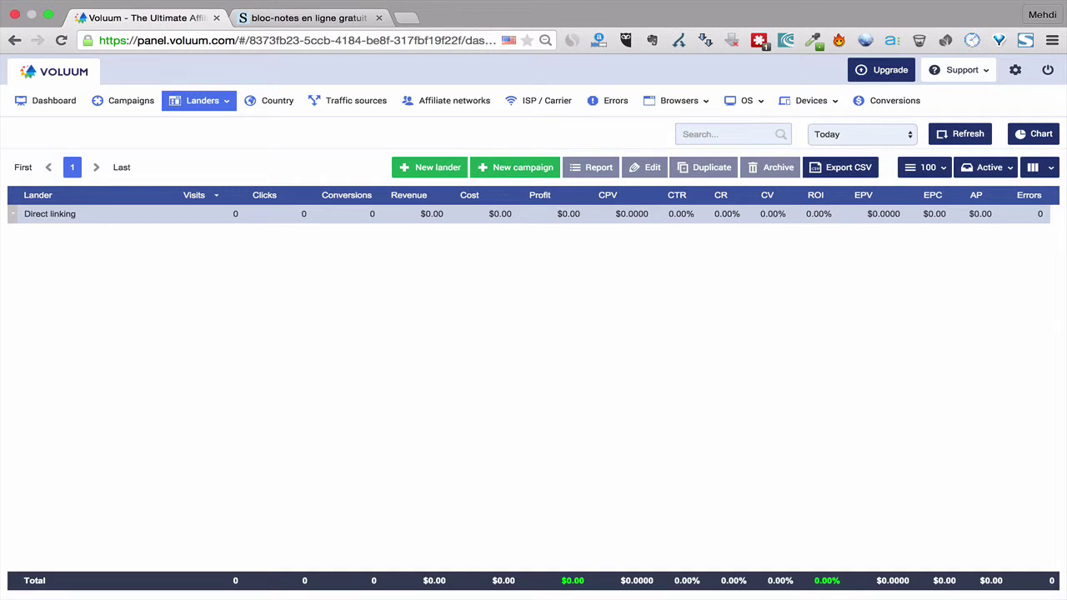
Start a new lander with France as the country.
left_click(423, 170)
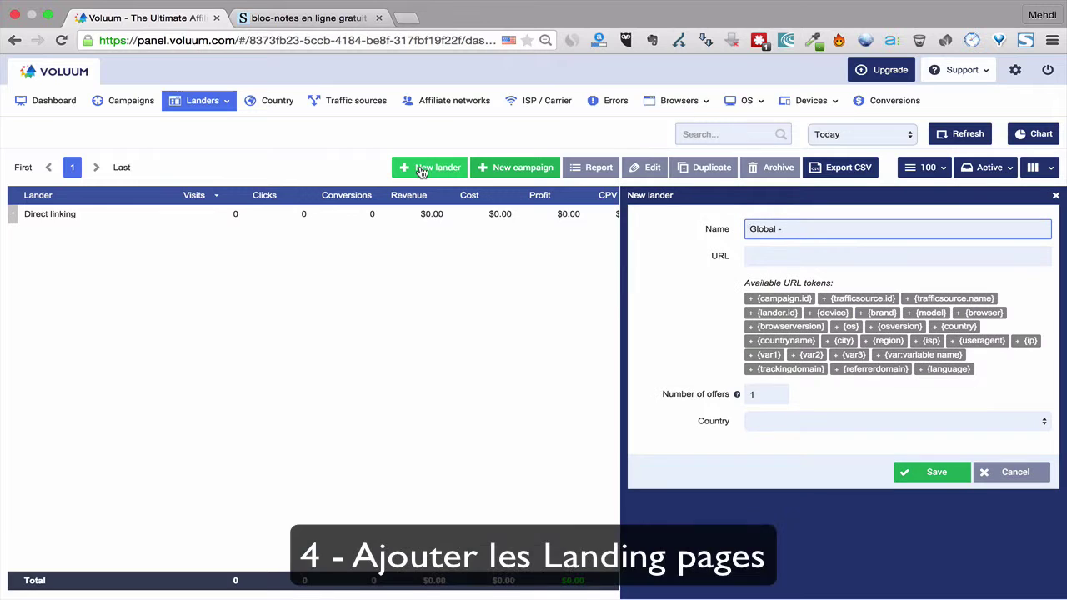
left_click(777, 422)
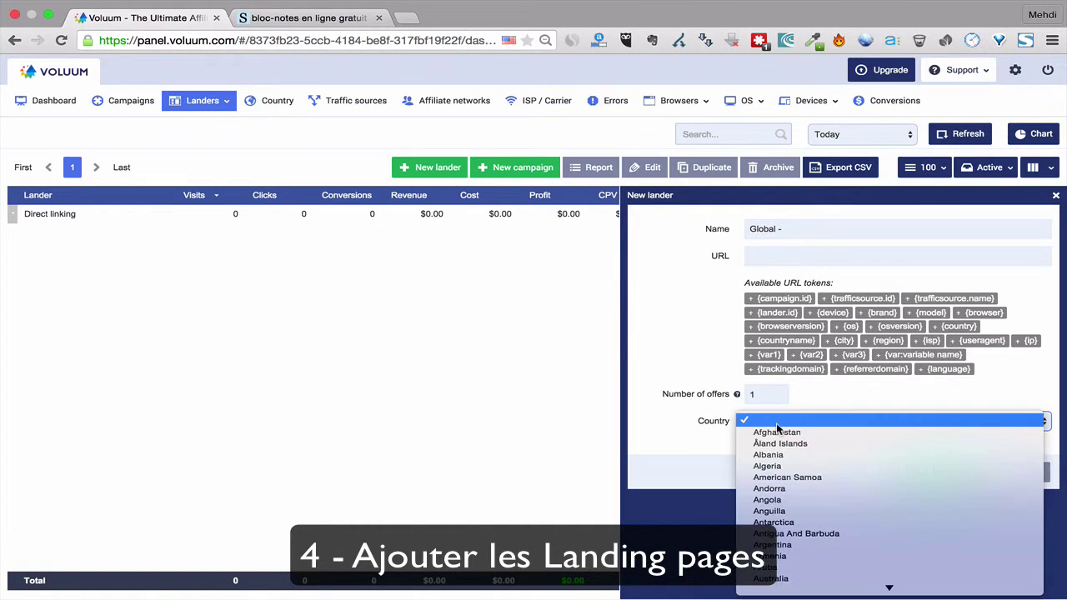
scroll(776, 428, "down", 10)
left_click(776, 429)
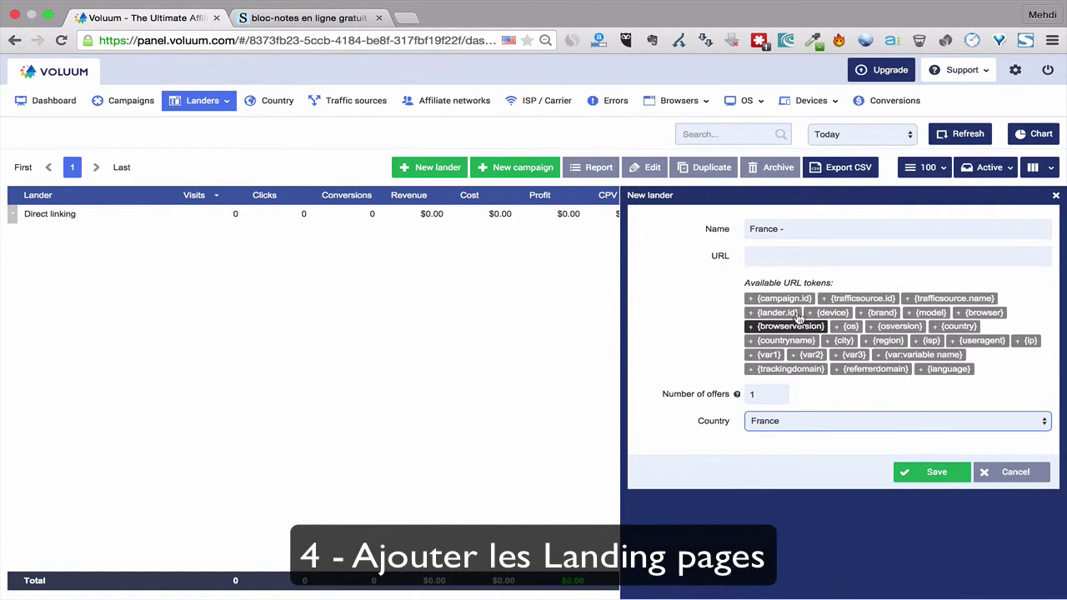
Paste the copied landing page link as the lander's URL and complete its name as France - LP Antivirus 1.
left_click(836, 255)
key("super+v")
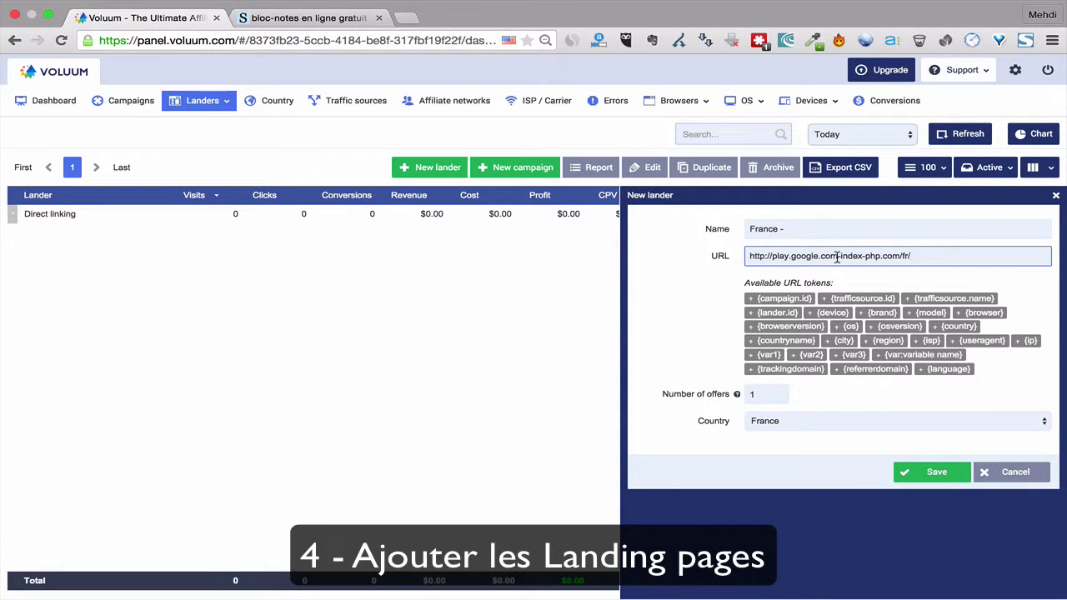
left_click(828, 230)
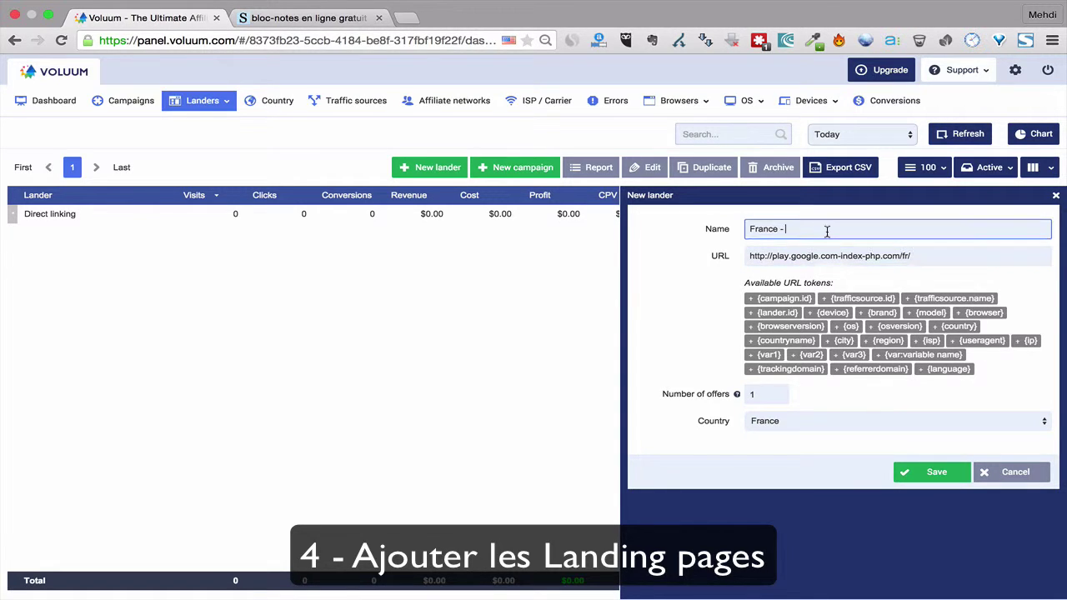
type("LP Antivirus 1")
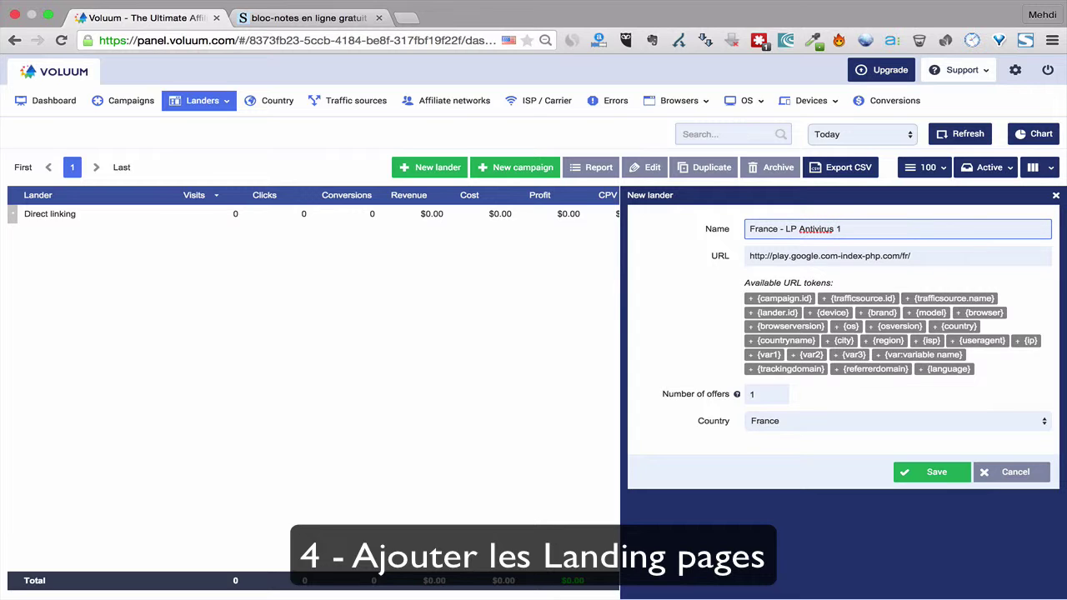
Append the tracking parameters ?city={city}&brand={brand} to the lander's URL.
left_click(913, 258)
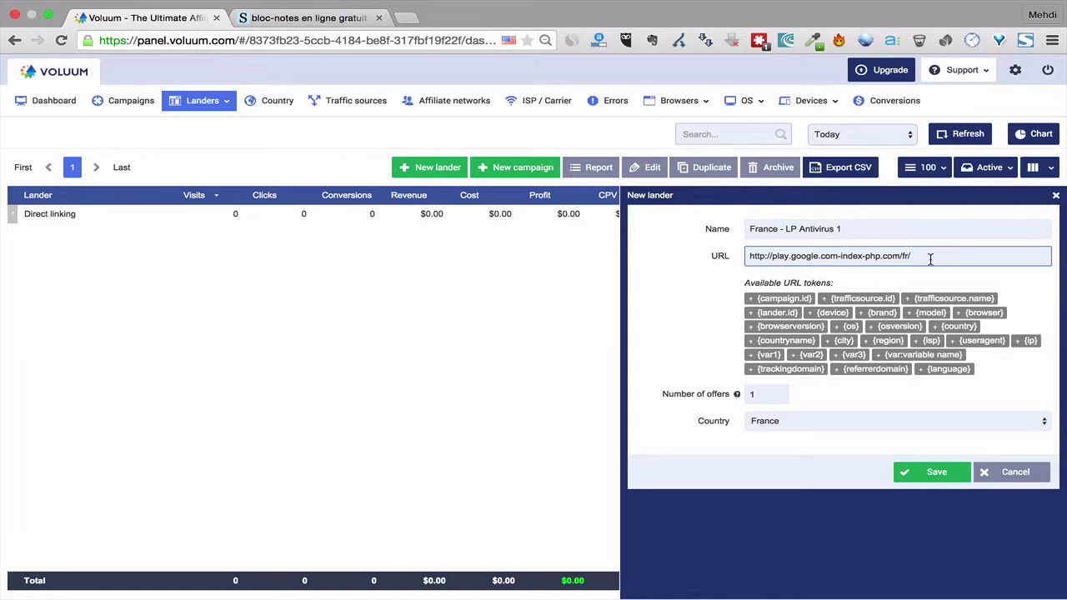
type("?city=")
left_click(845, 340)
type("&")
key("BackSpace")
type("&brand=")
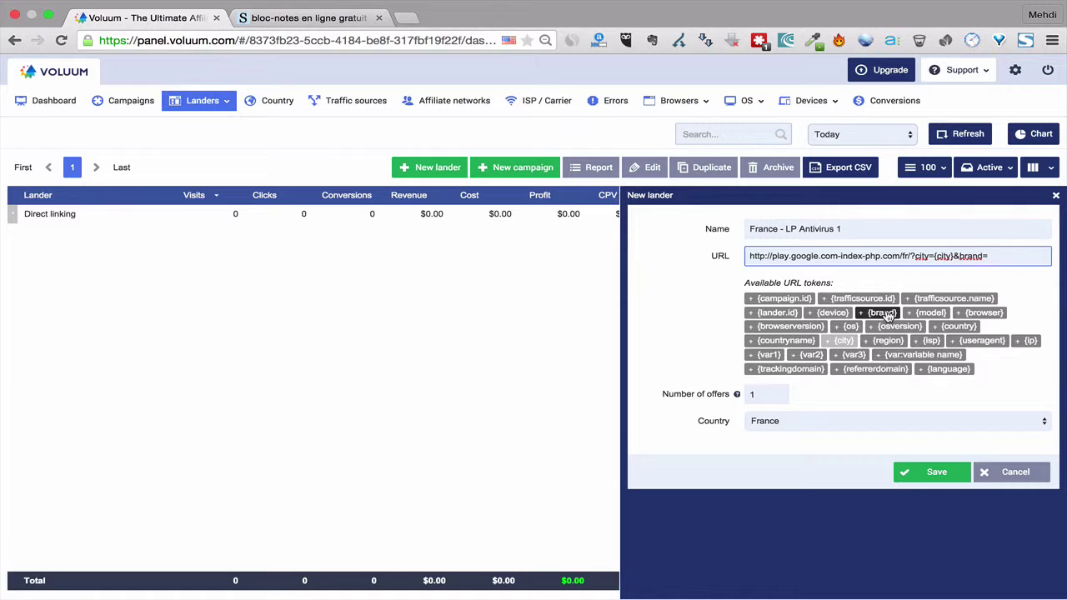
left_click(887, 316)
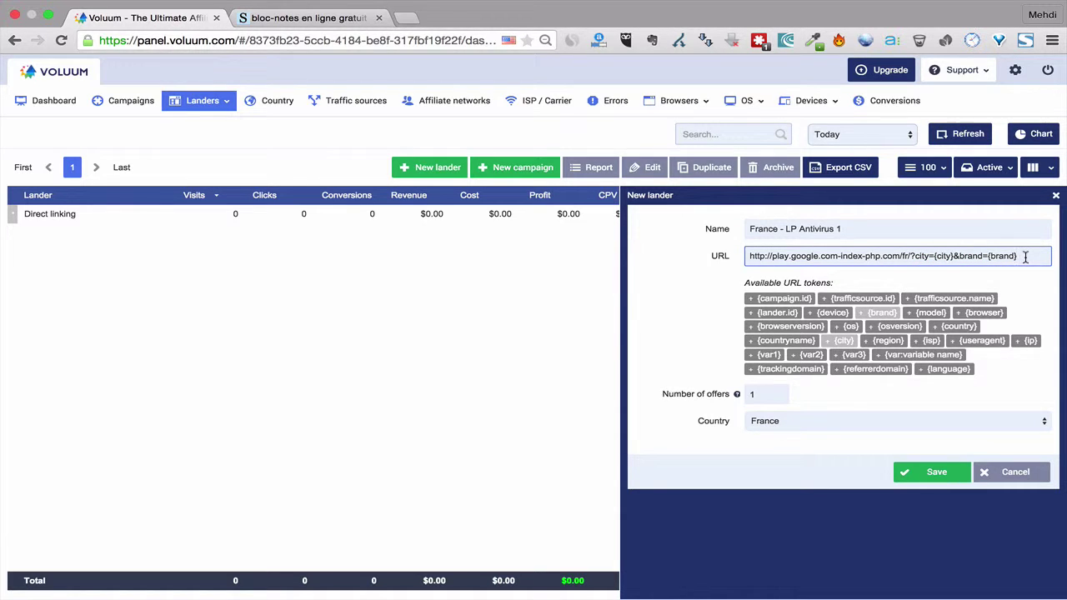
Append &model={model} to the lander's URL and save the new lander.
type("&device=")
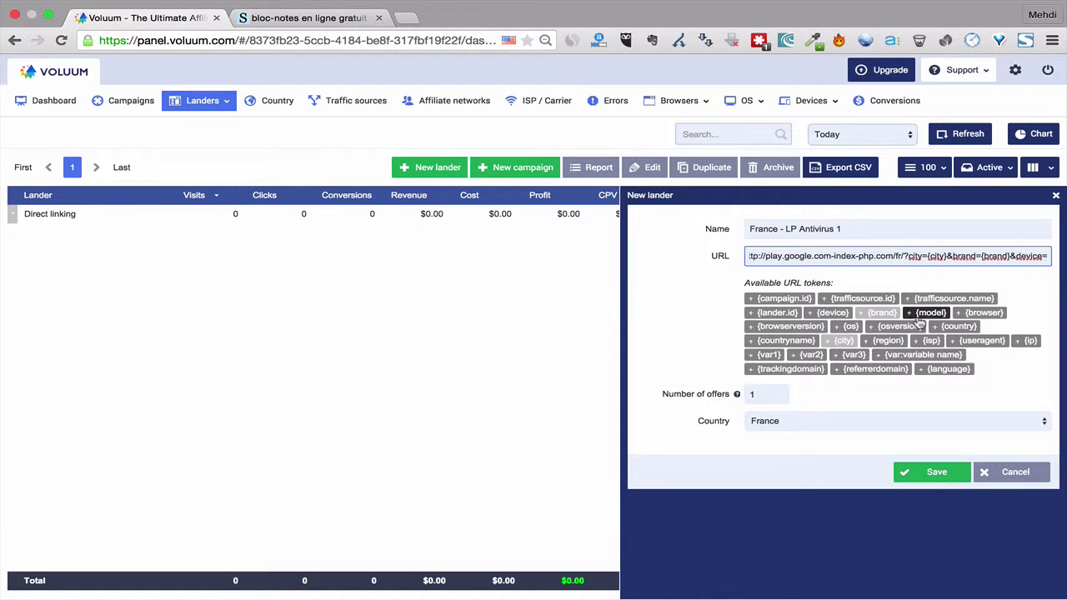
key("BackSpace")
key("BackSpace")
key("BackSpace")
key("BackSpace")
key("BackSpace")
key("BackSpace")
key("BackSpace")
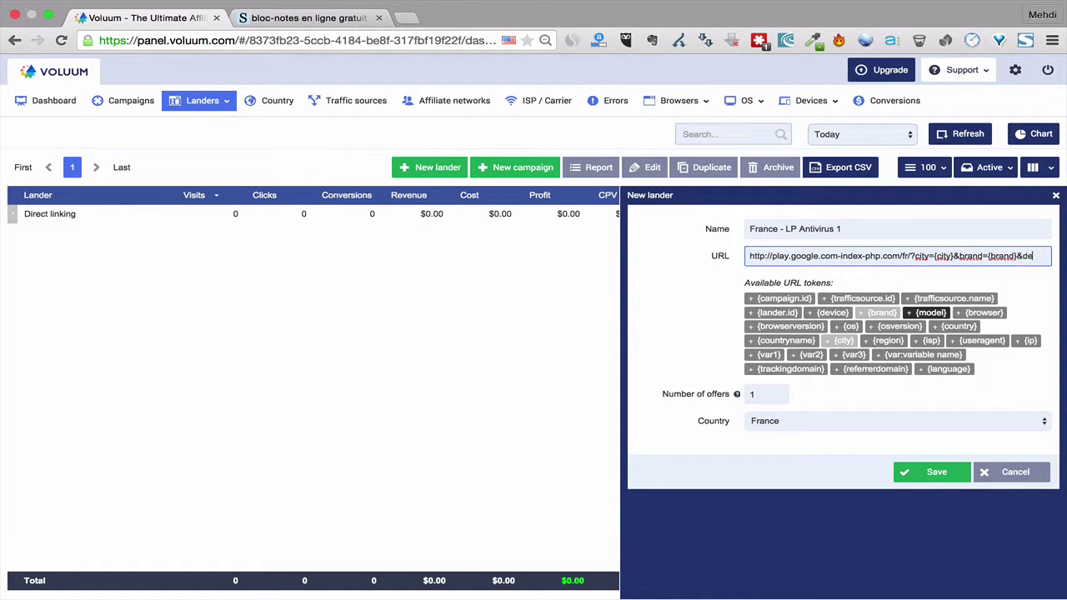
type("model=")
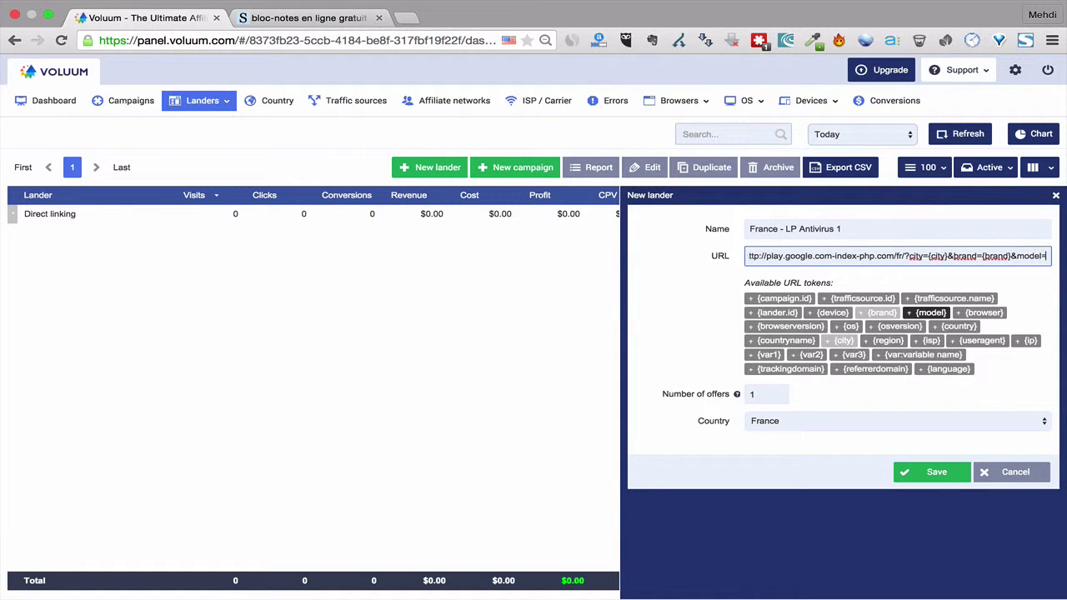
left_click(930, 313)
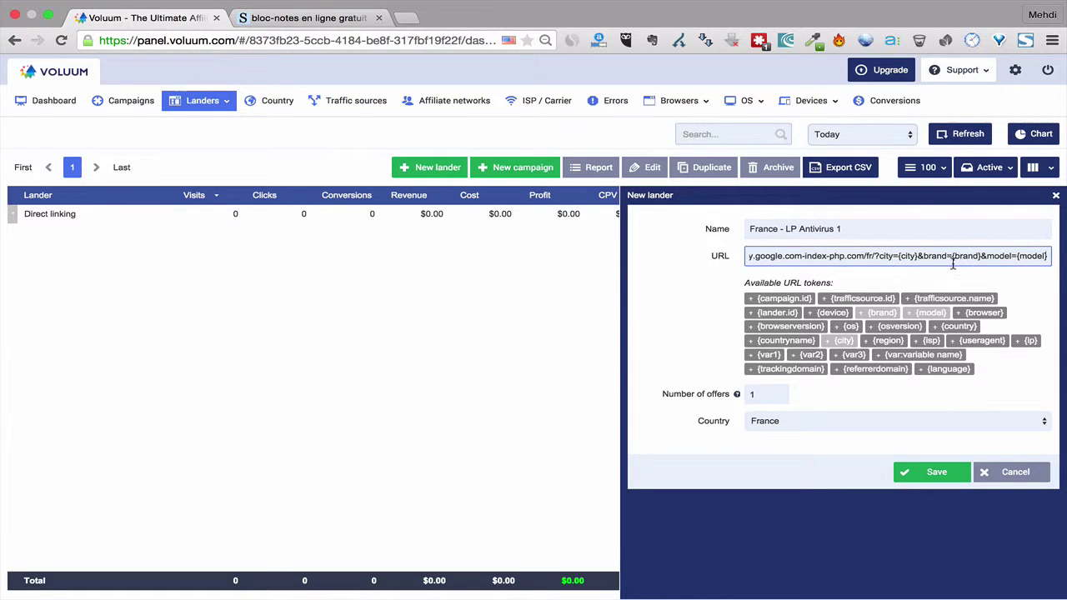
left_click(919, 256)
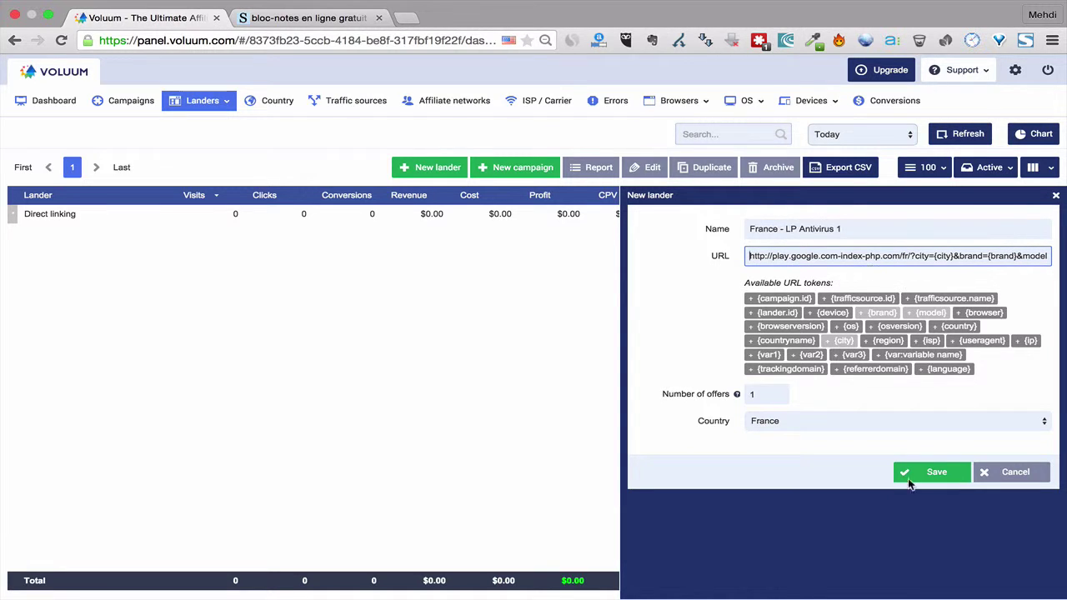
left_click(935, 472)
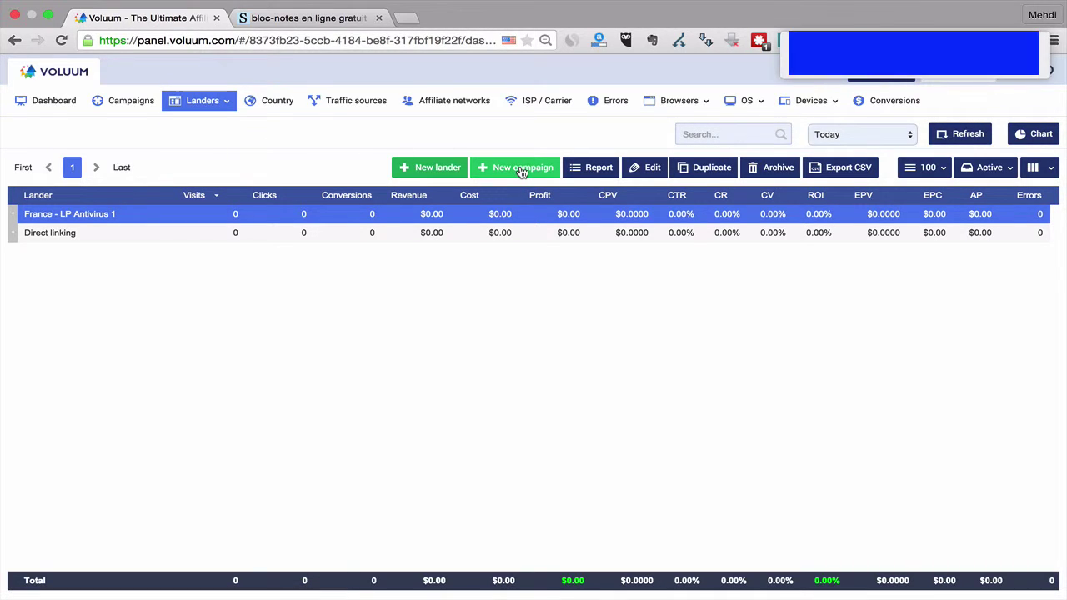
Open the campaigns list and start a new ExoClick campaign with France as the country.
left_click(126, 106)
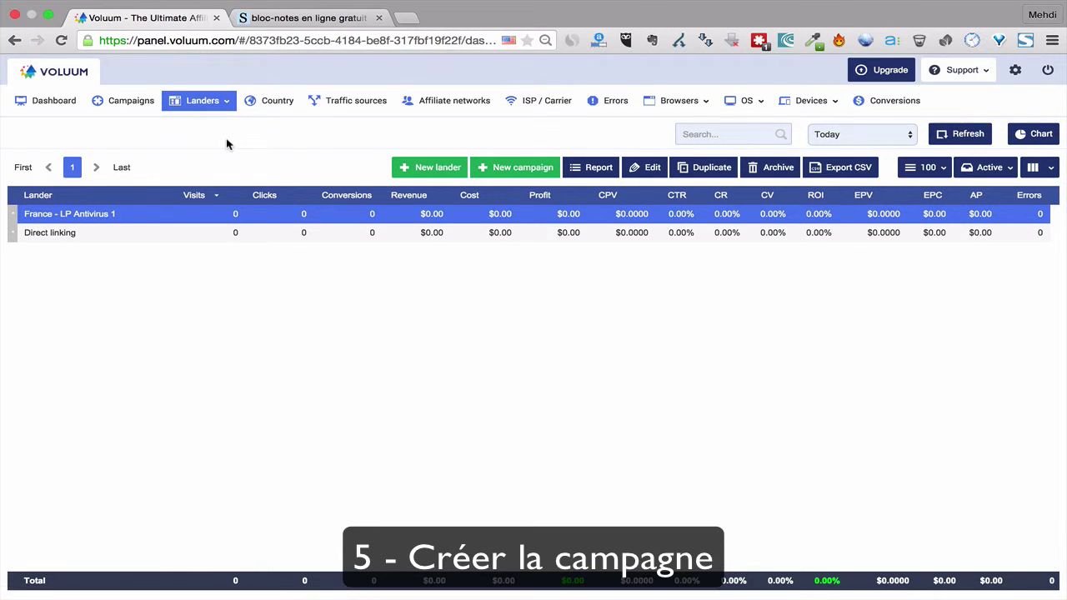
left_click(522, 167)
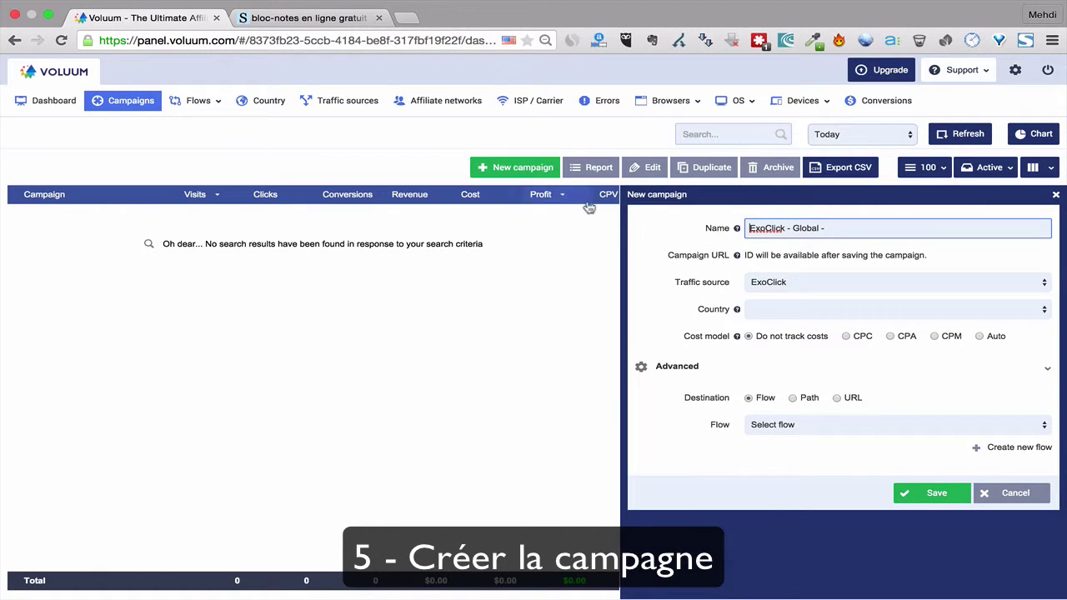
left_click(807, 310)
scroll(805, 309, "down", 5)
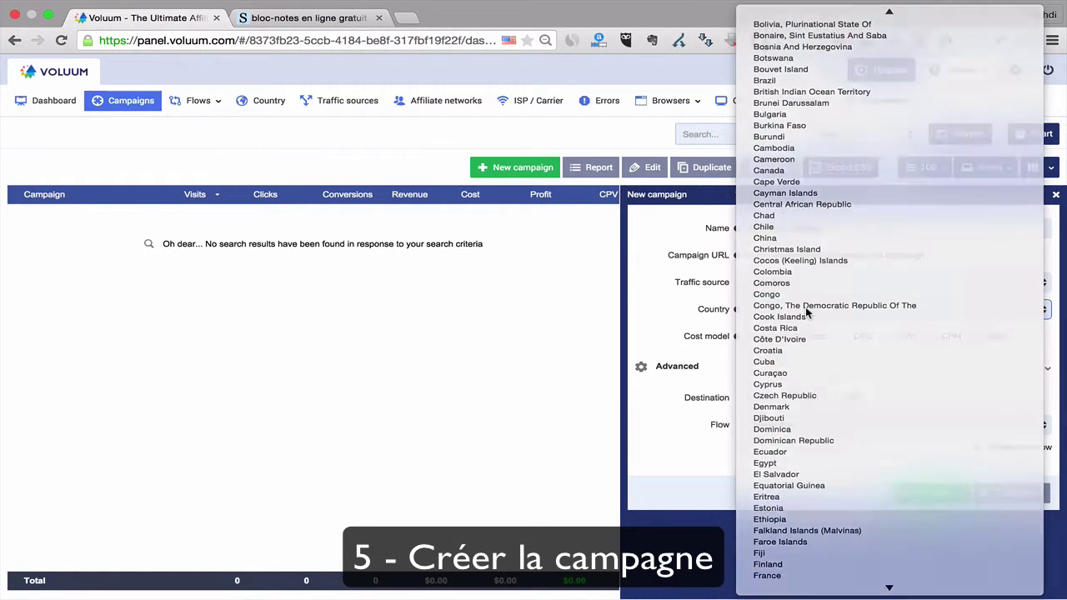
Complete the campaign's name as ExoClick - France - Antivirus.
left_click(856, 223)
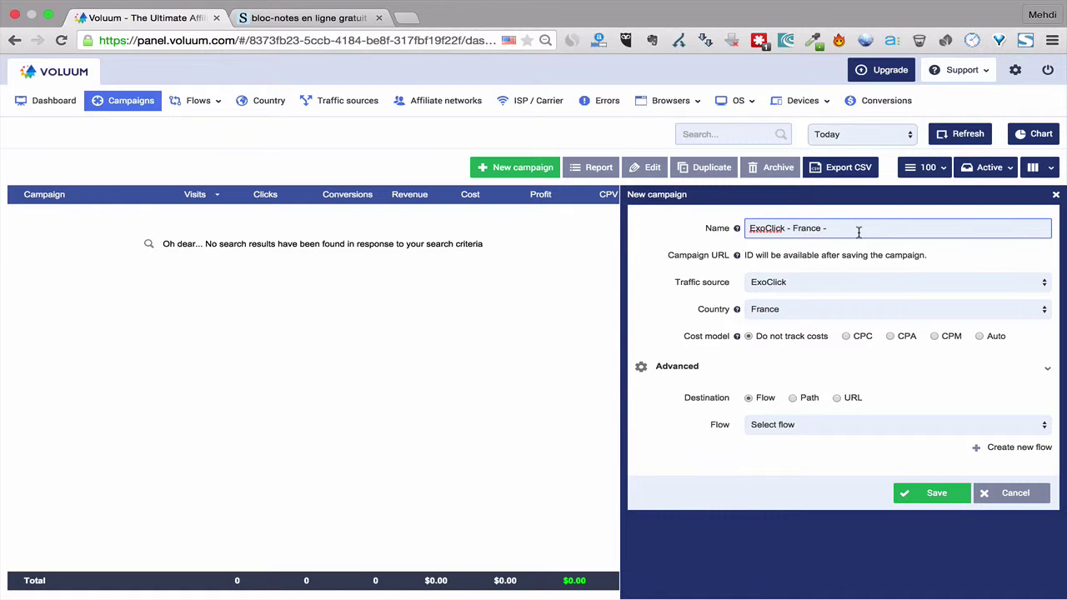
type("Antivur")
key("BackSpace")
type("irus")
Try the CPC cost model with a cost of $0.01 and clear the value.
left_click(846, 337)
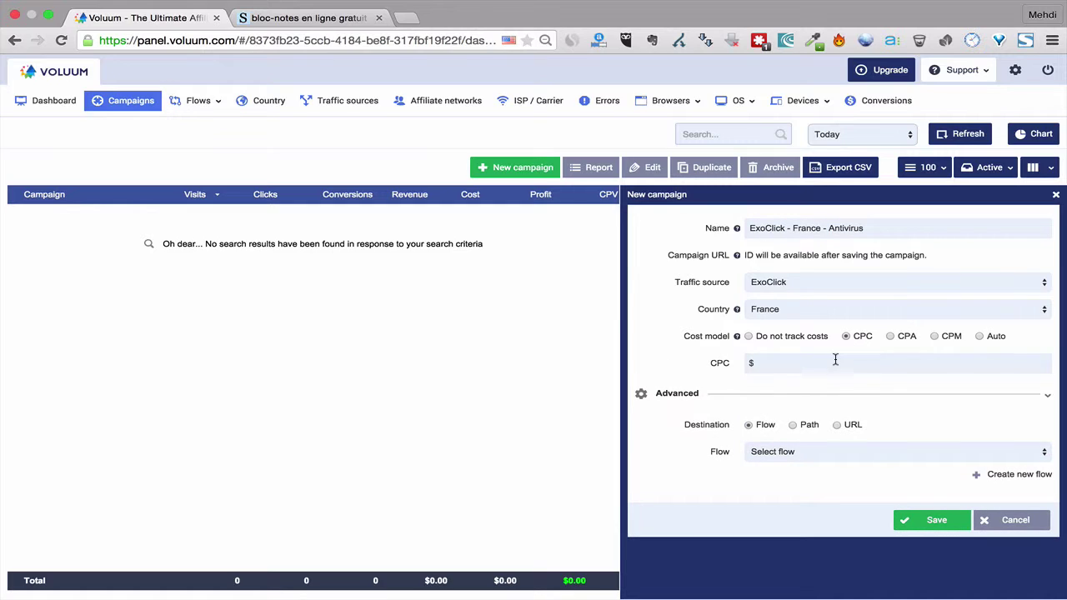
left_click(836, 360)
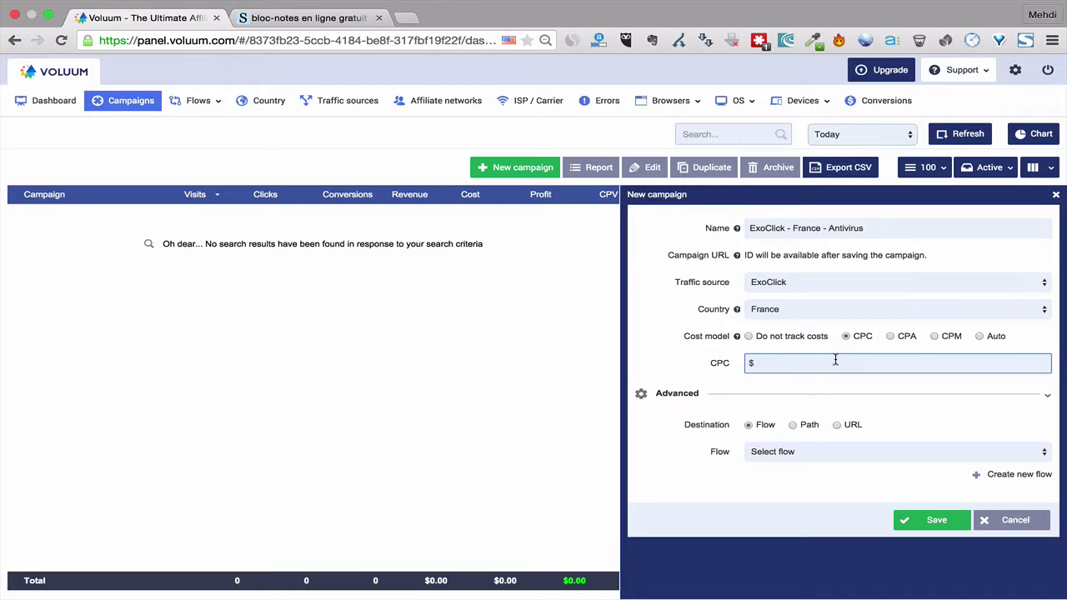
type("0.00")
key("BackSpace")
type("1")
key("super+a")
key("BackSpace")
Try the CPA cost model with a $15 value, followed by the CPM and Auto cost models.
left_click(890, 335)
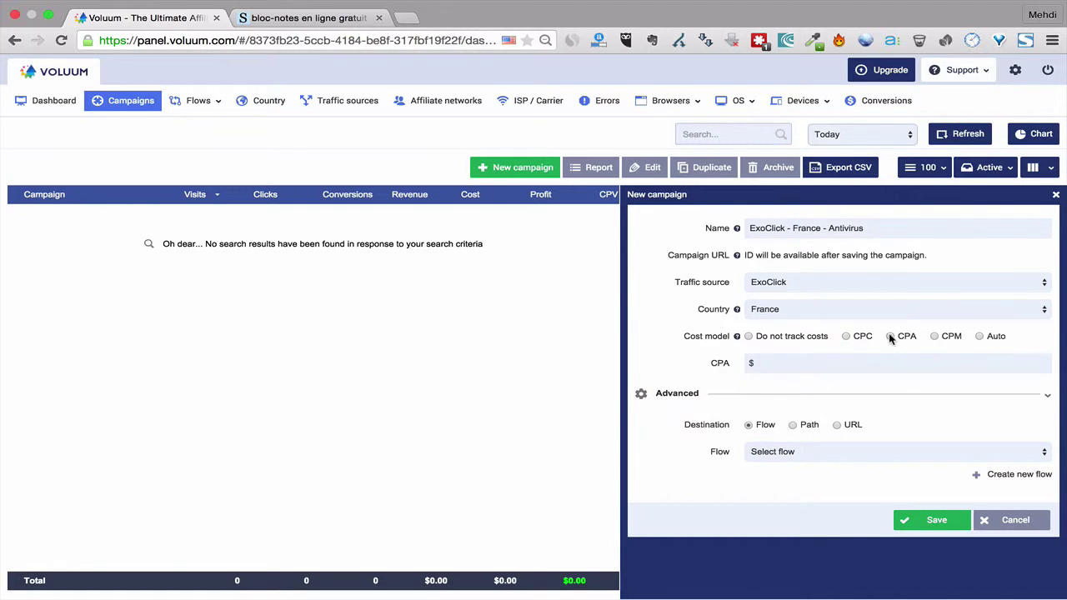
left_click(823, 367)
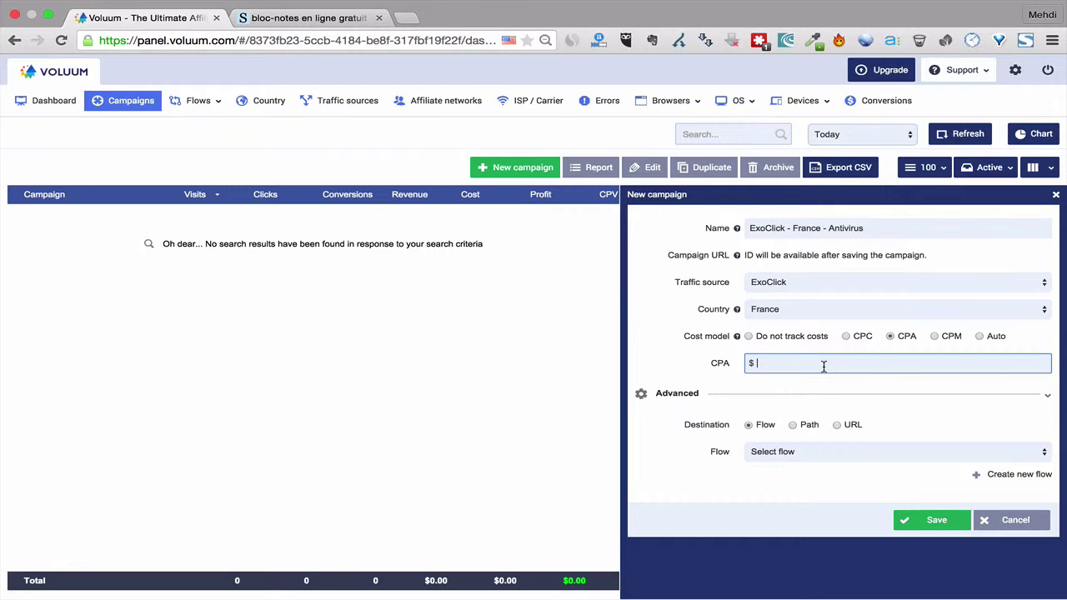
type("15")
key("BackSpace")
key("BackSpace")
left_click(934, 336)
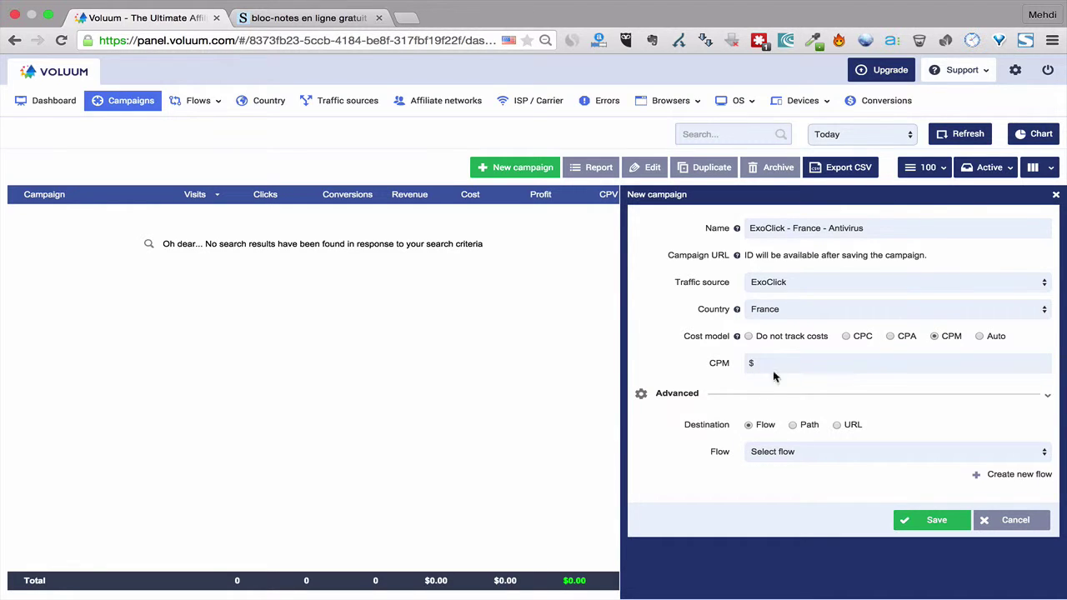
left_click(831, 363)
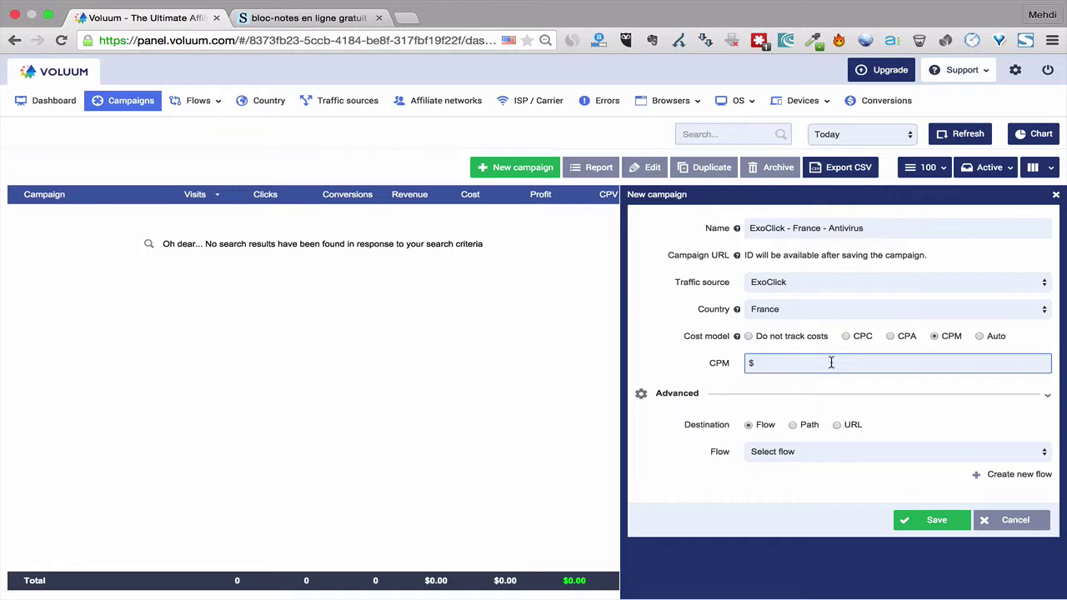
left_click(980, 336)
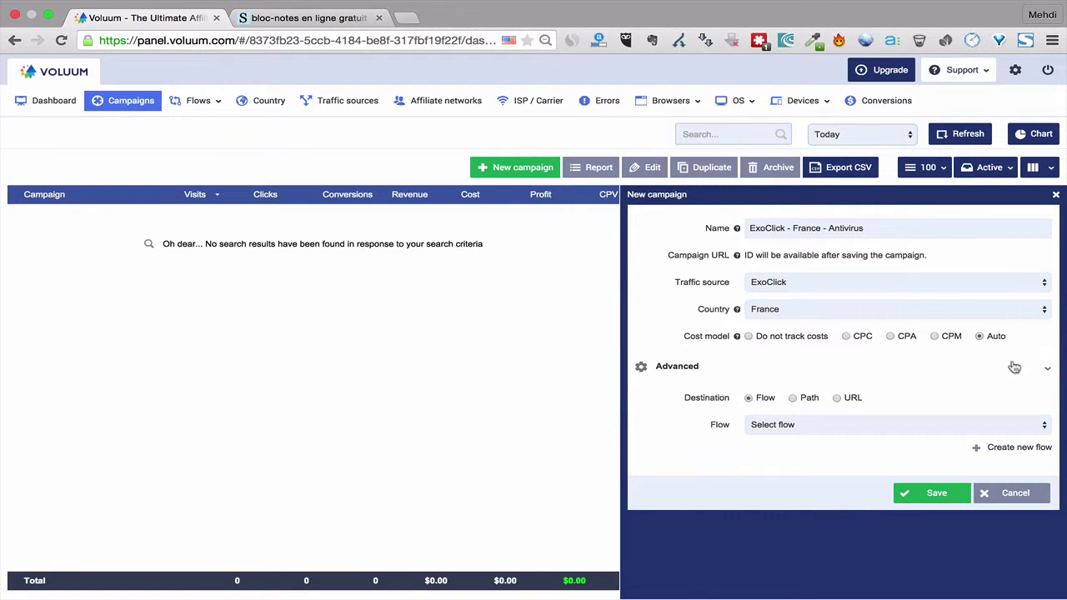
Set the campaign's cost model to CPC at $0.01 and check the advanced postback and pixel redirect settings.
left_click(847, 336)
left_click(834, 363)
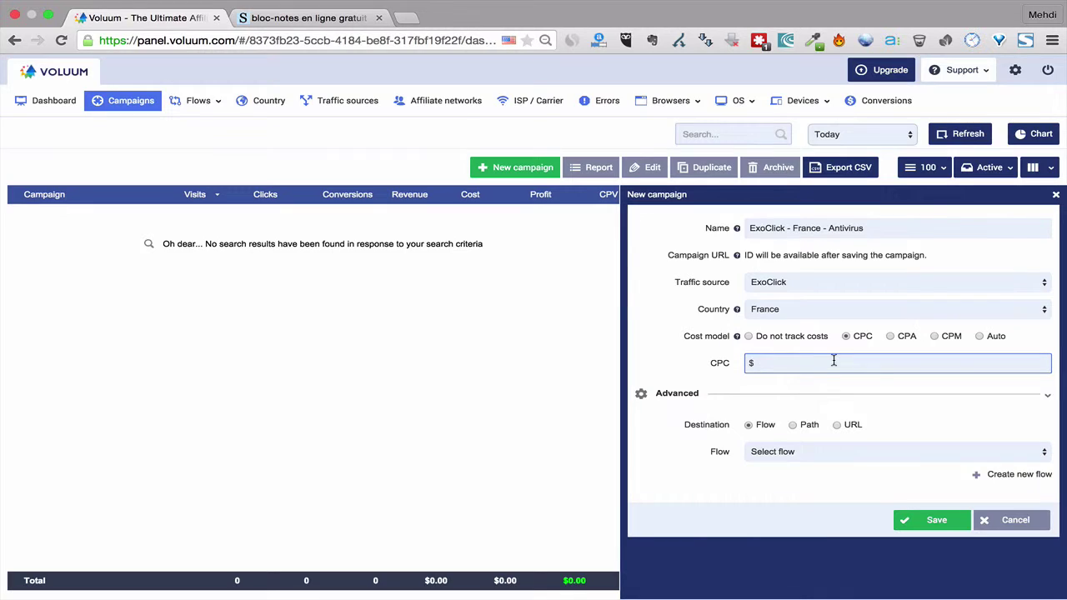
type("0.01")
left_click(1046, 399)
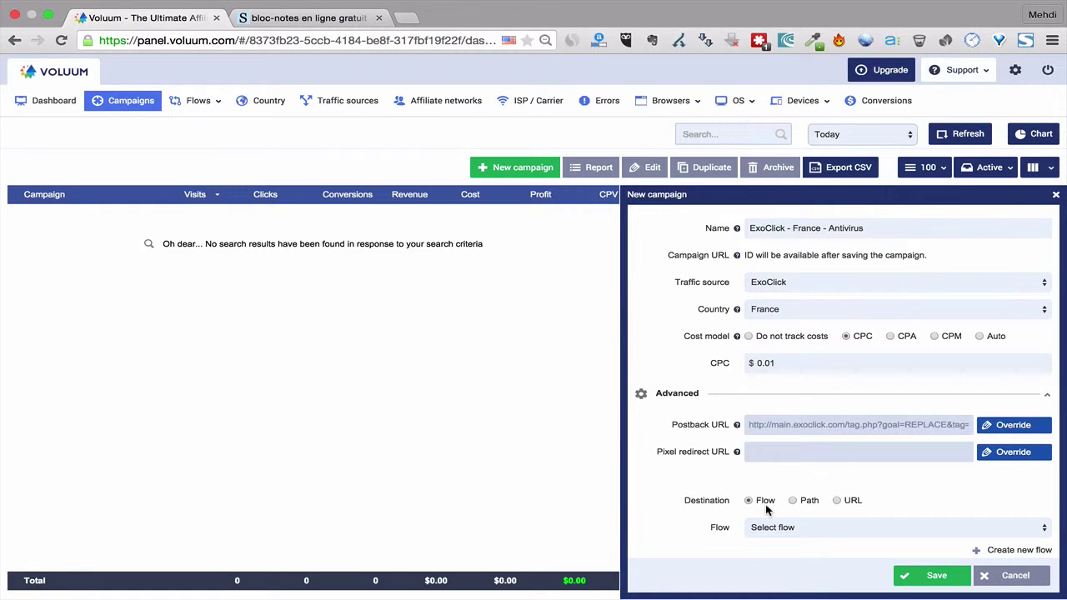
scroll(767, 508, "down", 1)
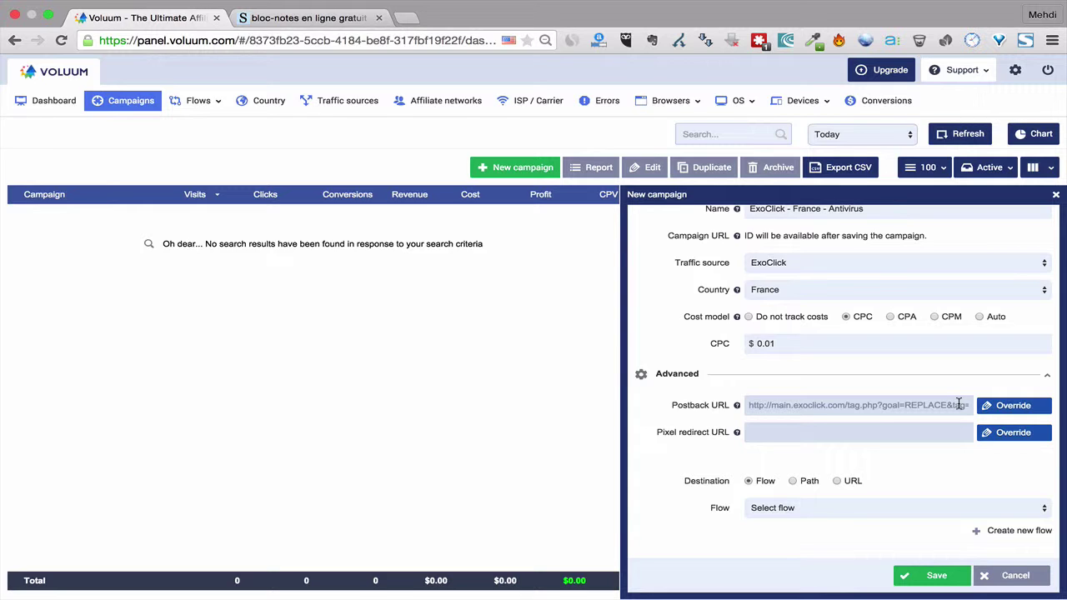
left_click(1047, 377)
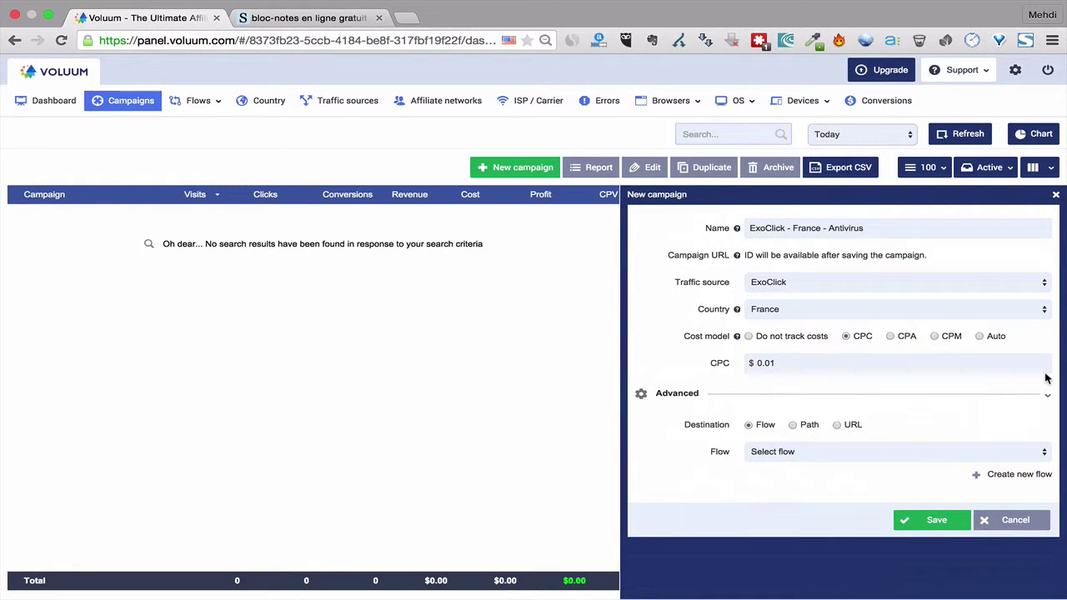
scroll(772, 527, "down", 1)
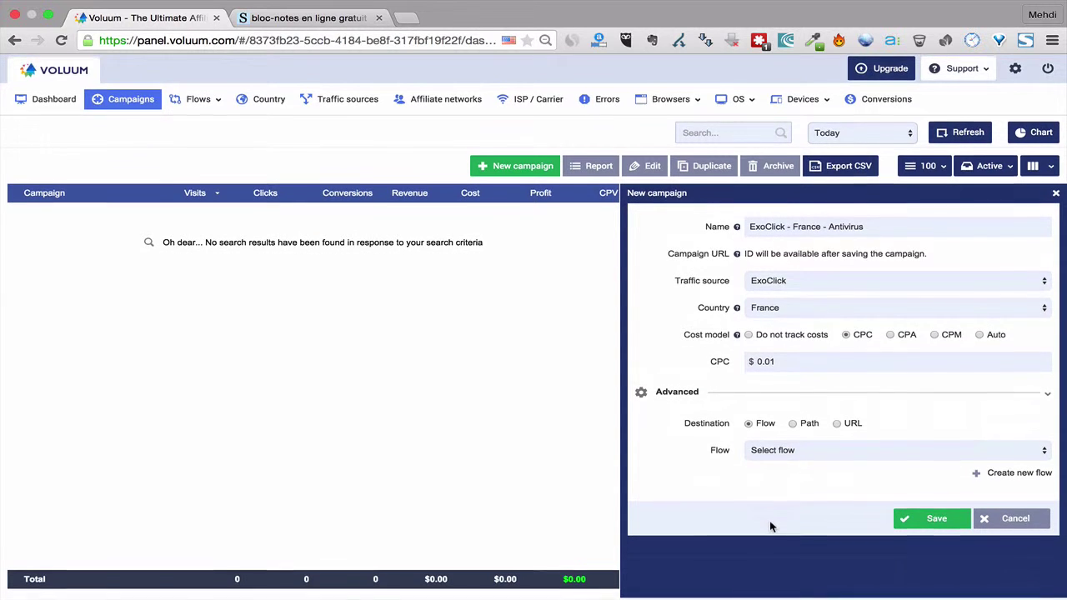
Set the campaign destination to Path with direct linking and choose the offer 42Leads - France - Antivirus.
left_click(793, 425)
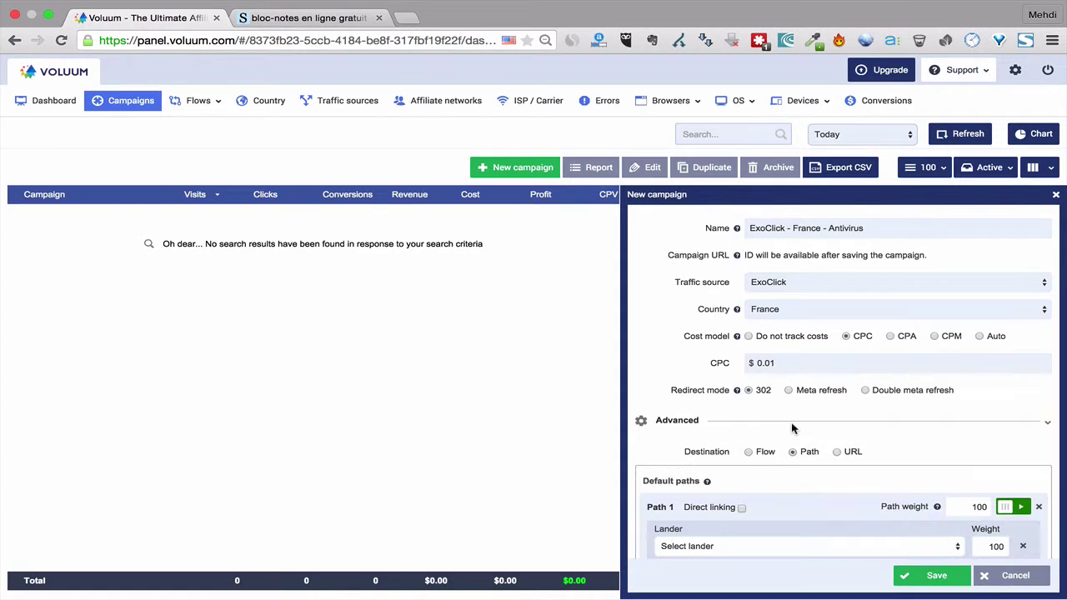
scroll(707, 459, "down", 3)
scroll(707, 461, "down", 1)
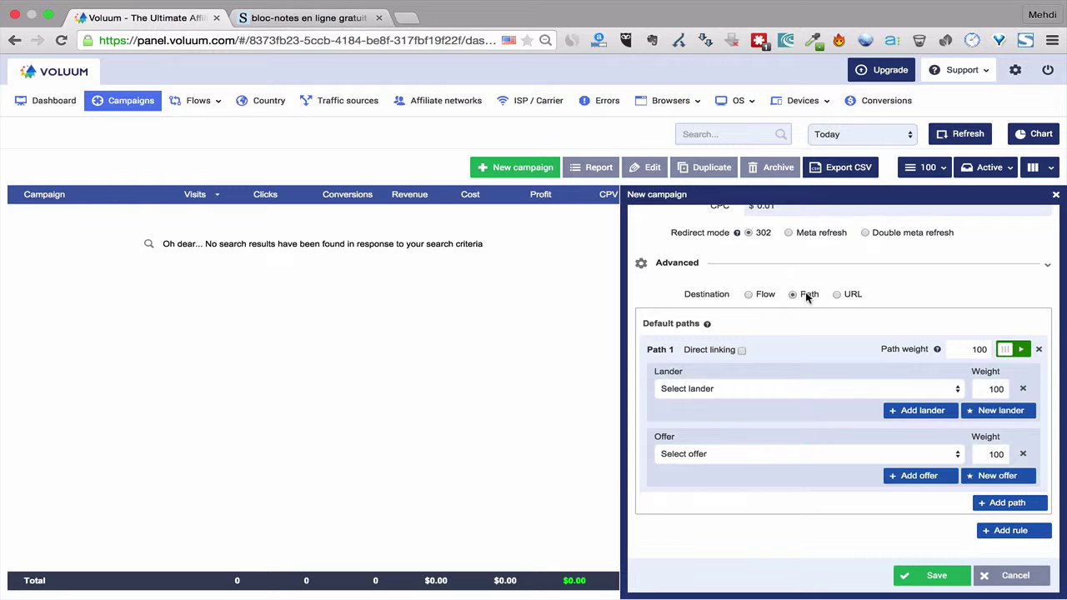
left_click(741, 350)
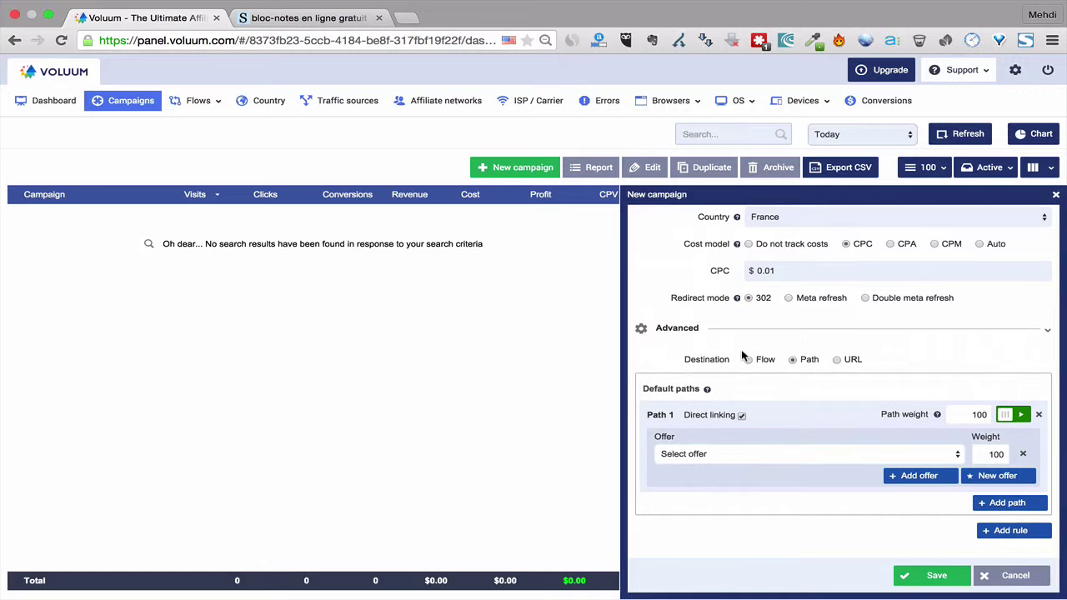
left_click(751, 454)
left_click(750, 461)
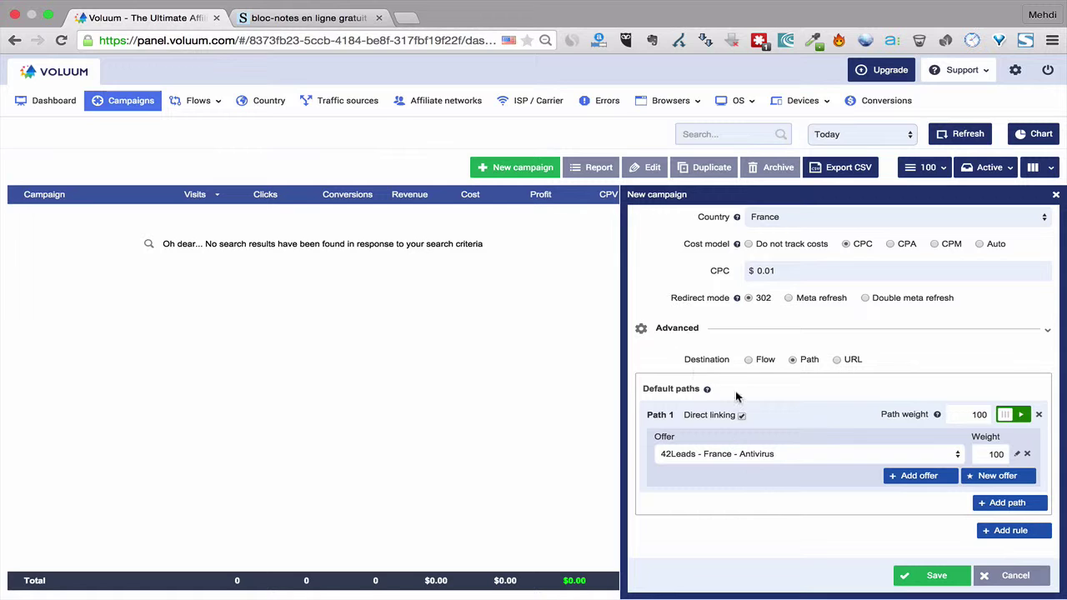
Disable direct linking for Path 1 and choose the lander France - LP Antivirus 1.
left_click(740, 416)
scroll(805, 409, "down", 2)
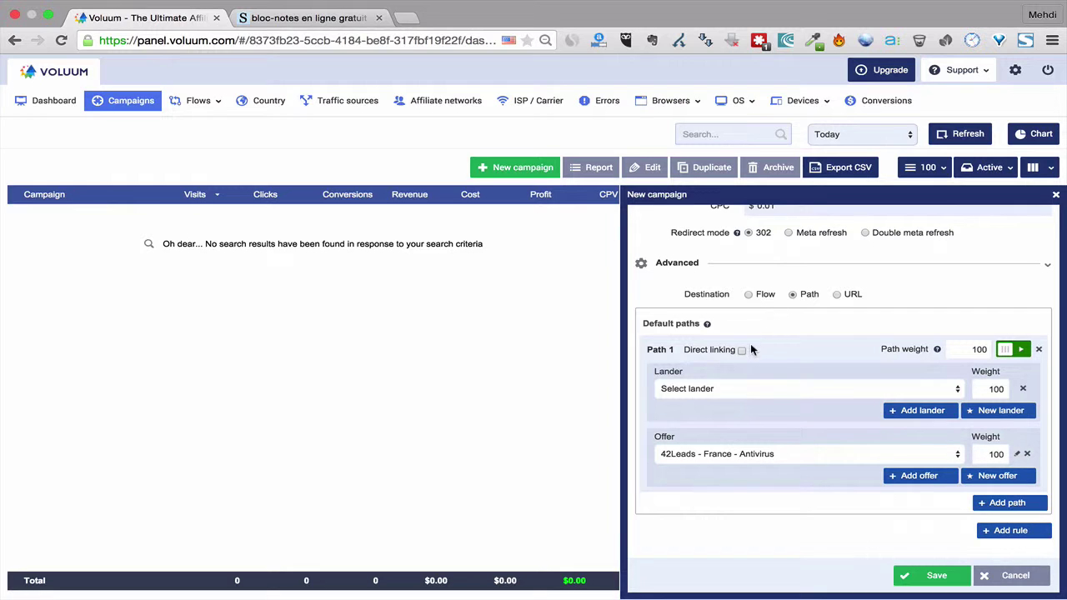
left_click(768, 388)
left_click(768, 400)
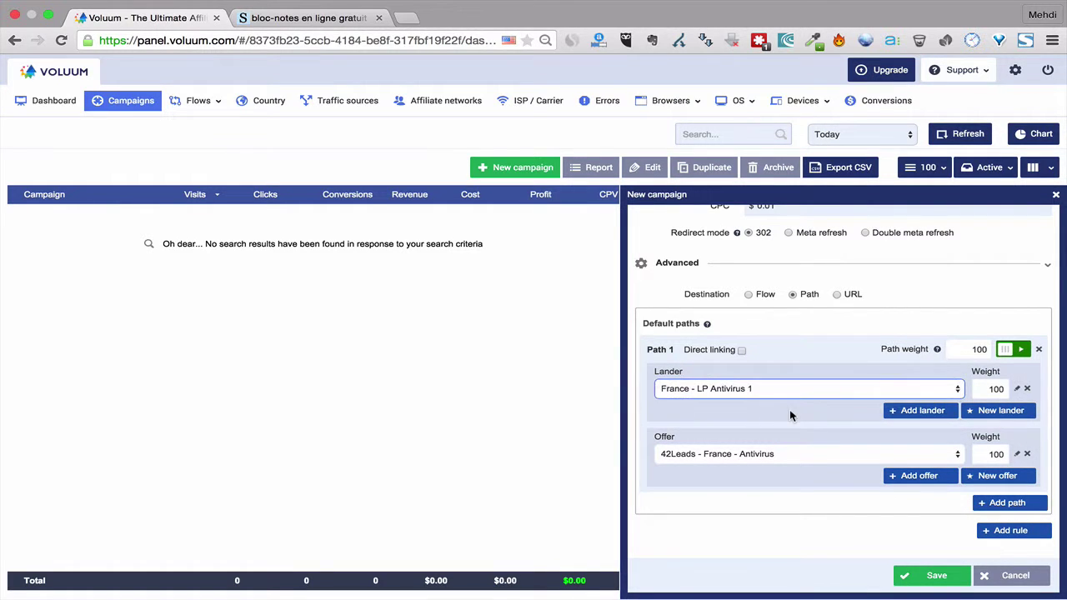
Add France - LP Antivirus 1 as a second lander in Path 1.
left_click(904, 412)
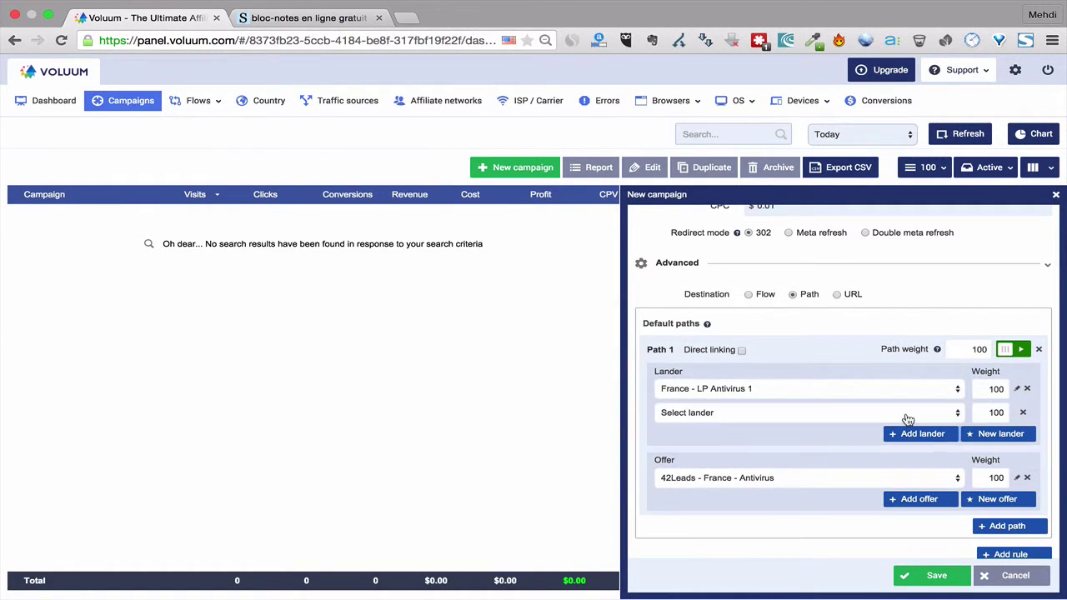
left_click(836, 414)
left_click(837, 423)
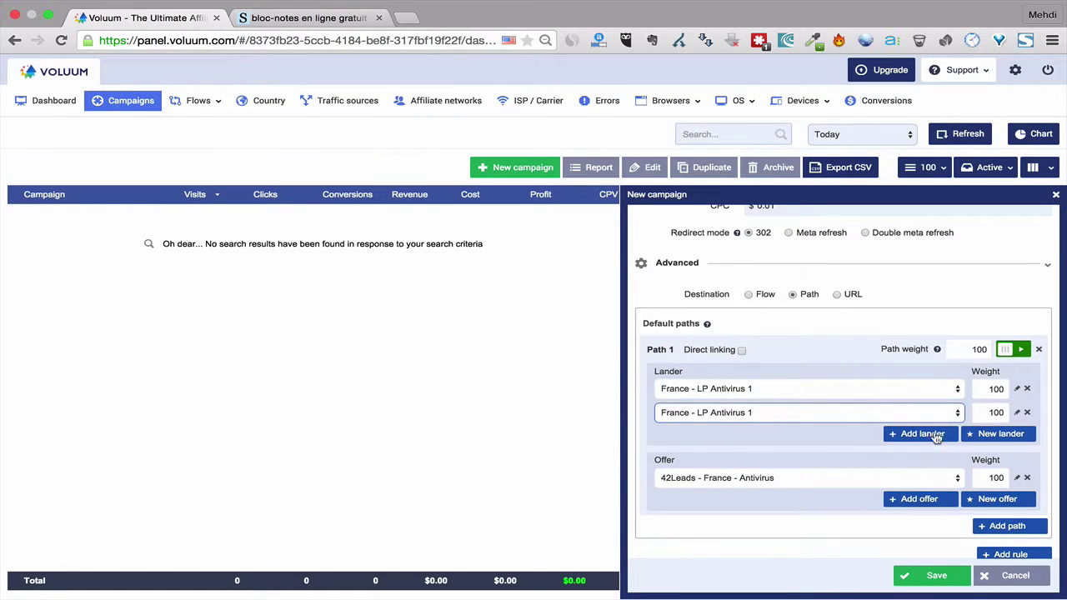
left_click(995, 412)
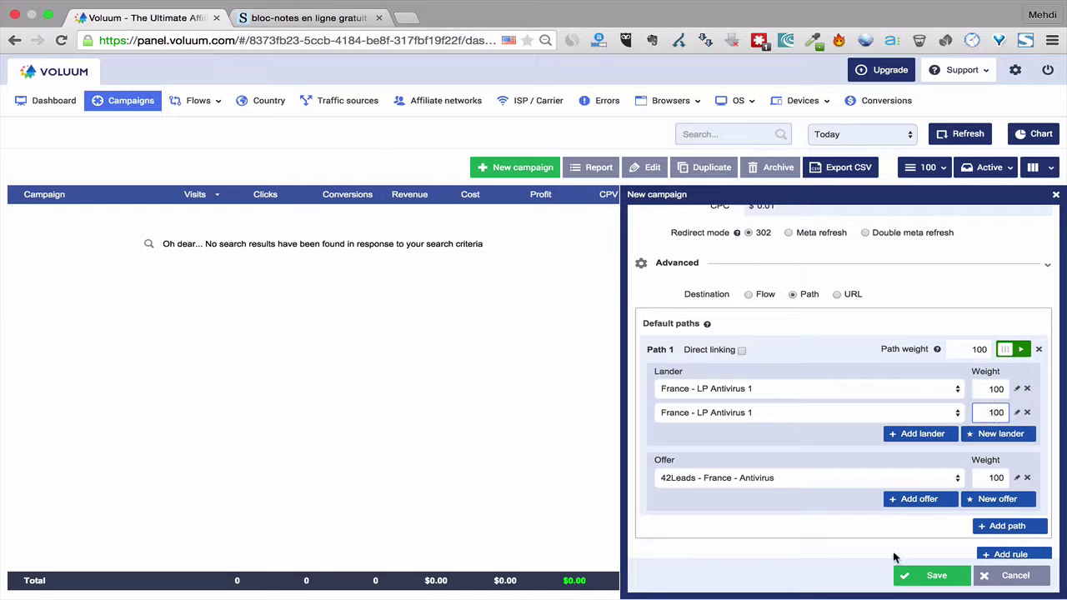
Add 42Leads - France - Antivirus as a second offer in Path 1 and remove it again.
left_click(924, 498)
left_click(924, 501)
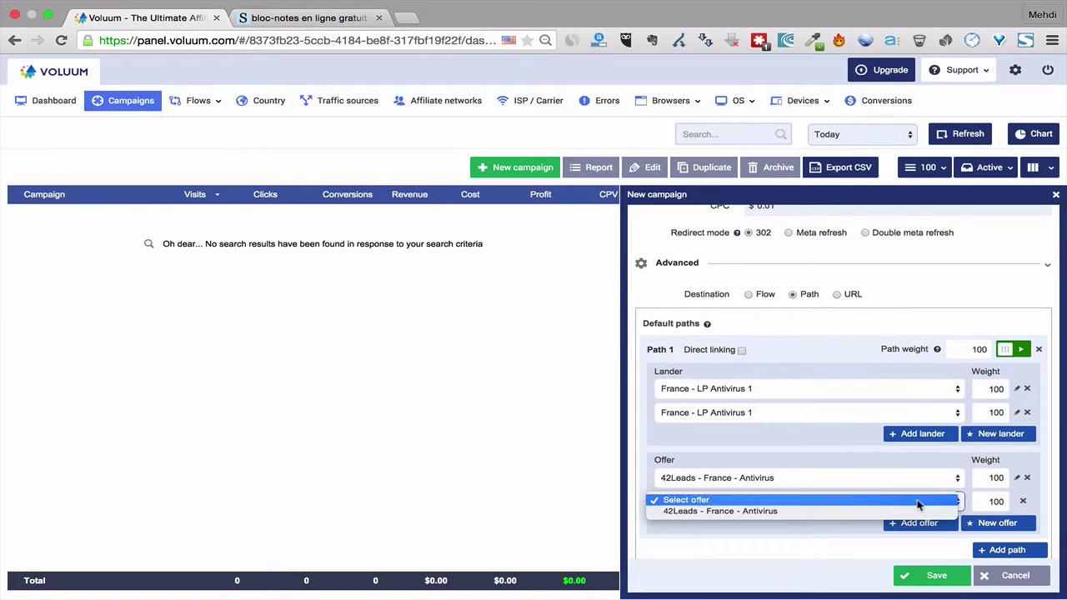
left_click(917, 512)
left_click(850, 529)
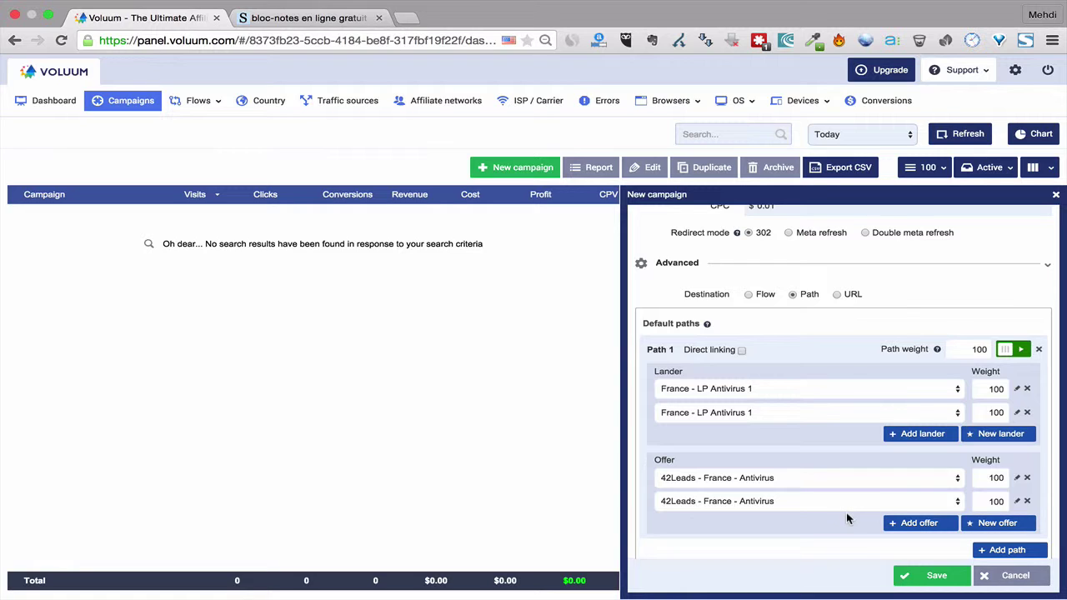
left_click(1027, 502)
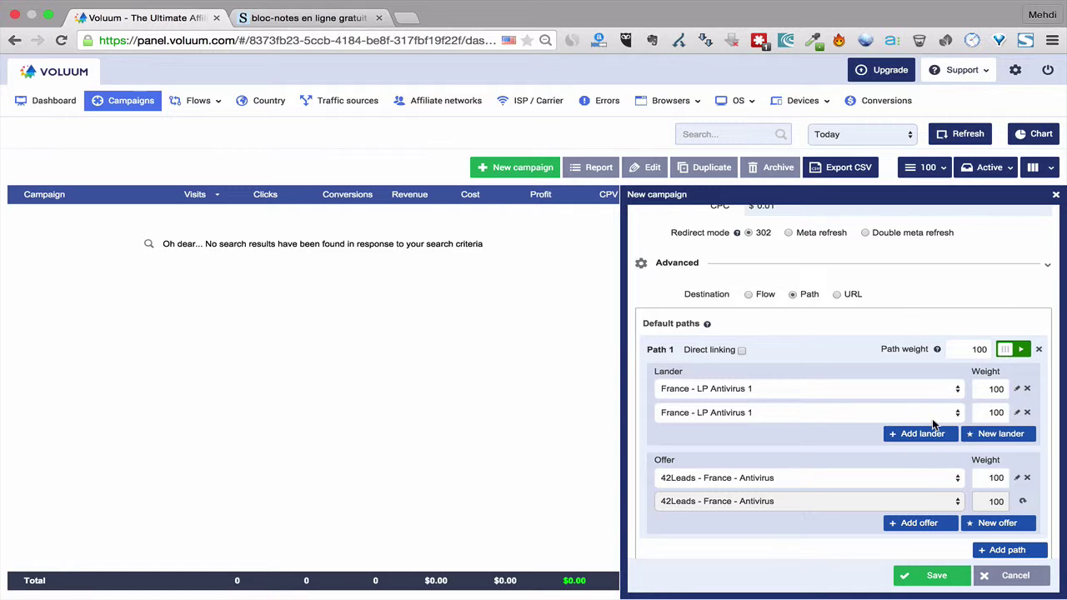
Try weights of 50 and 33 on the second lander and remove that lander from Path 1.
double_click(995, 389)
left_click(985, 388)
double_click(996, 389)
double_click(996, 412)
type("50")
left_click(992, 388)
left_click(992, 412)
key("BackSpace")
key("BackSpace")
type("30")
key("BackSpace")
type("3")
left_click(1027, 413)
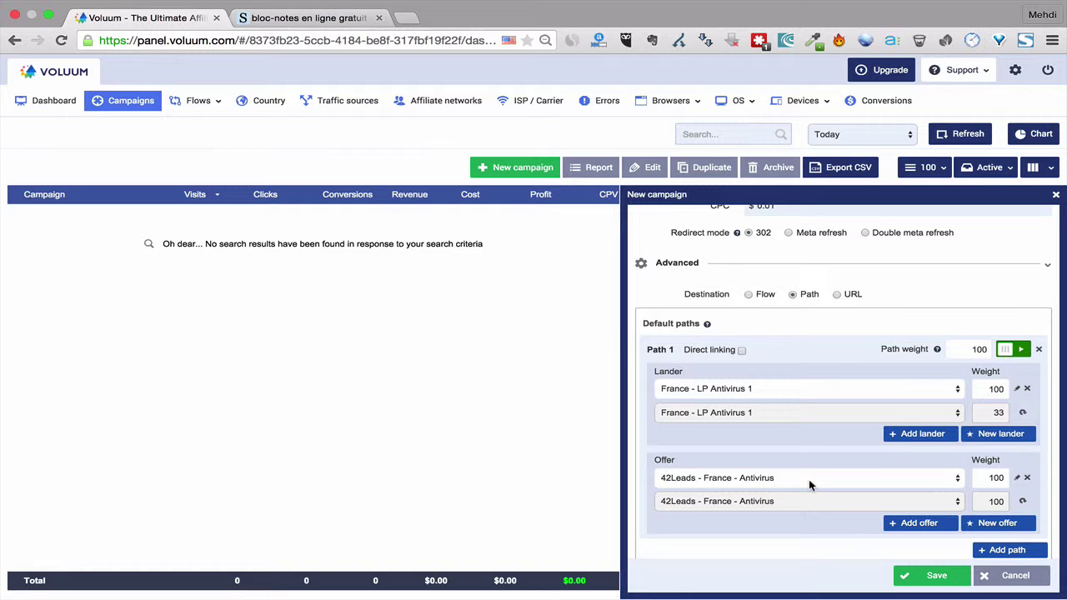
Save the new campaign and load its campaign URL in a new browser tab.
scroll(852, 451, "down", 1)
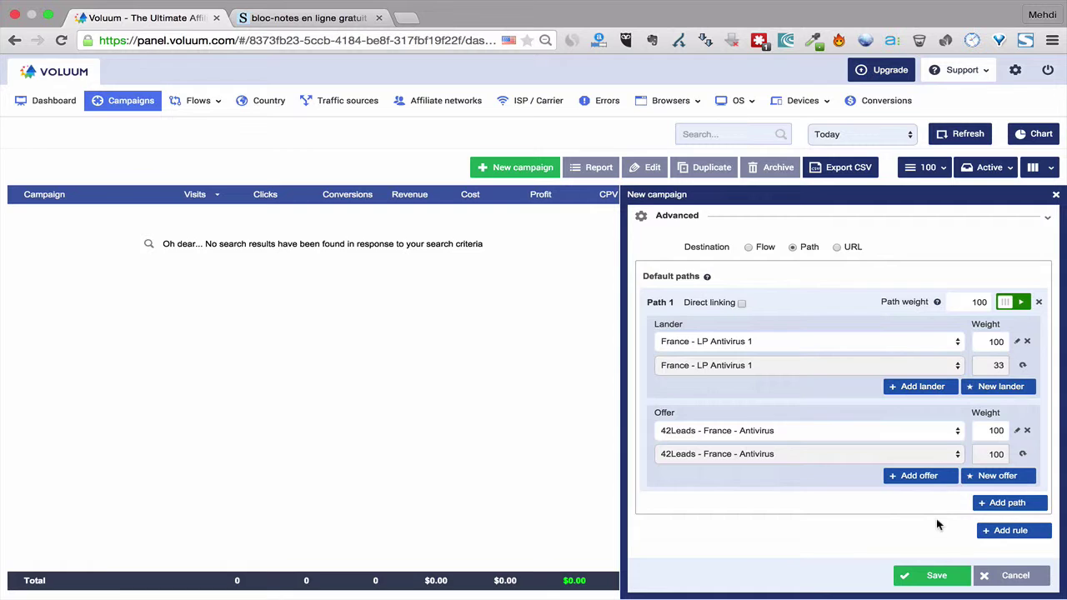
left_click(937, 577)
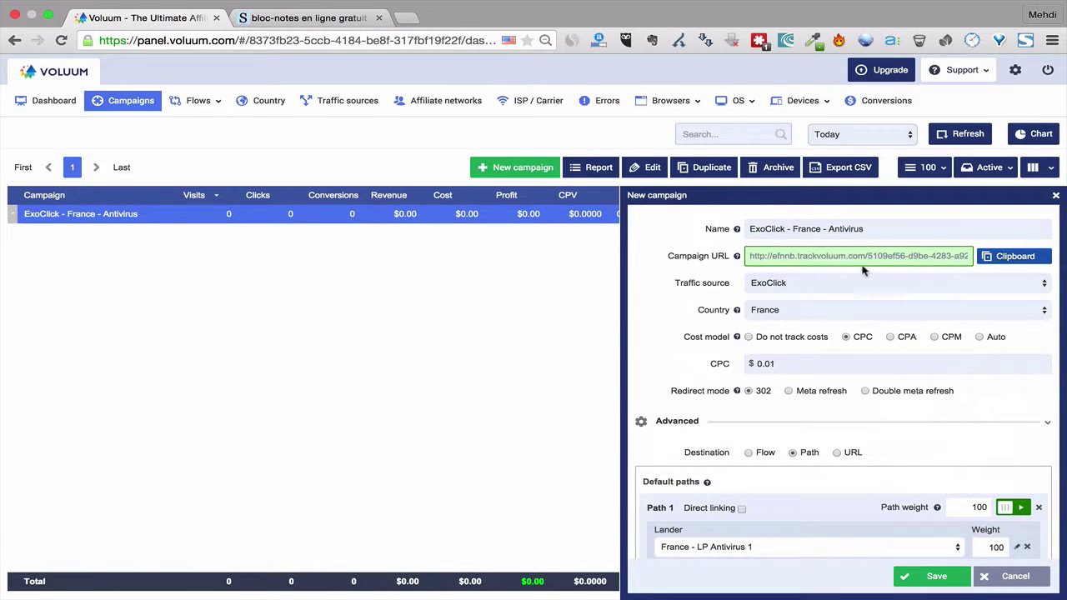
left_click(865, 253)
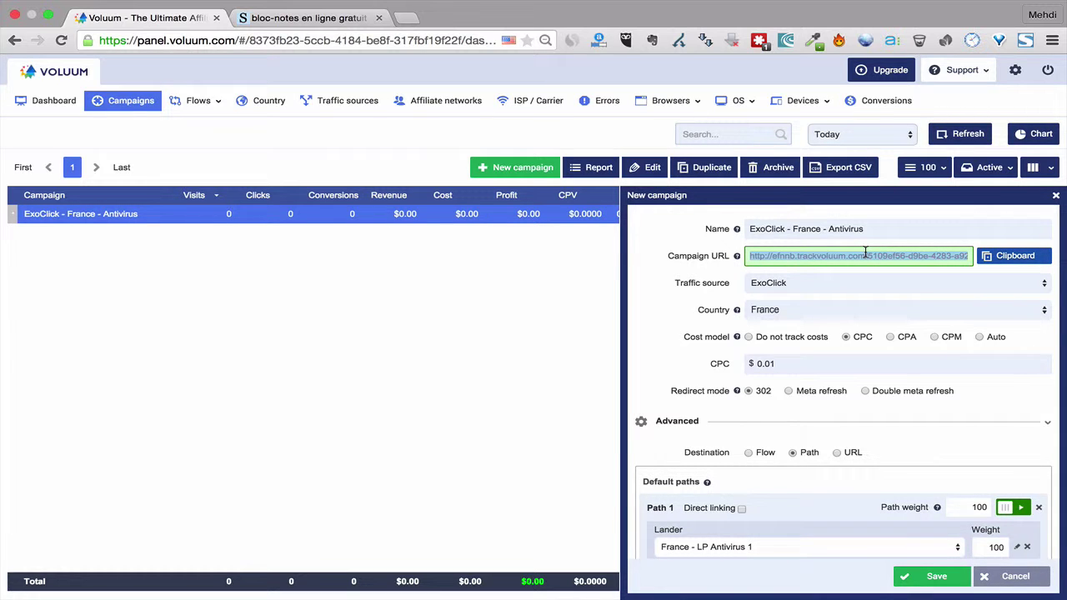
key("super+t")
key("super+v")
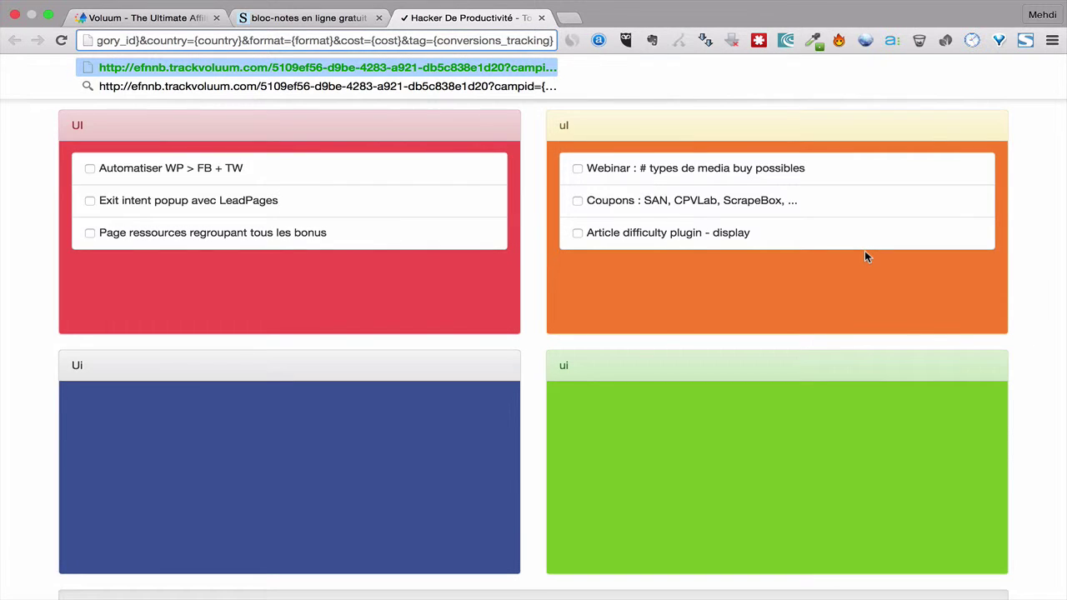
key("Return")
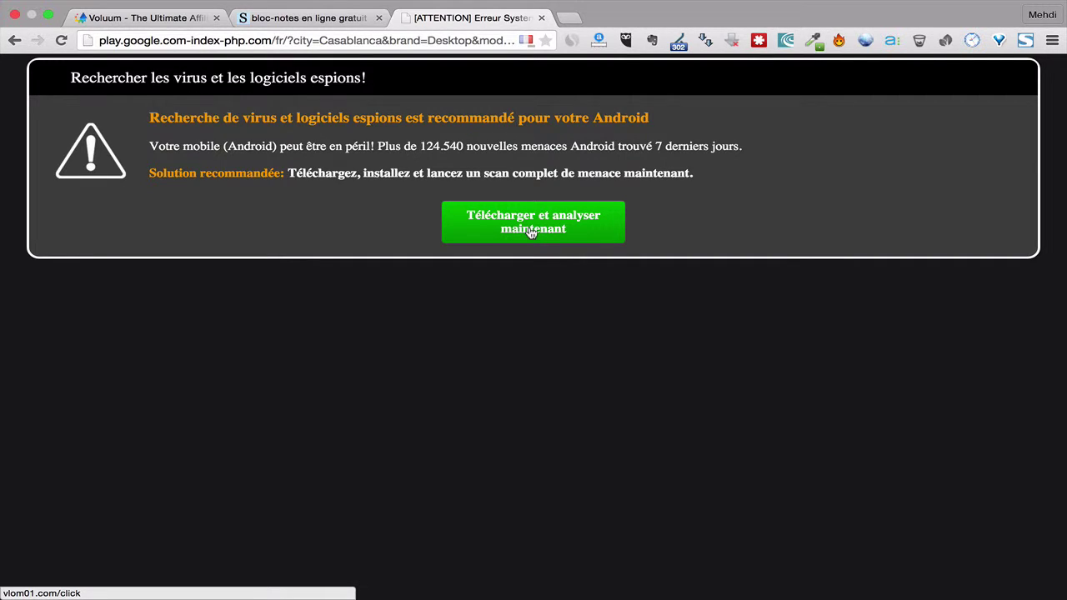
Return to Voluum and save the campaign again to close its form.
left_click(143, 18)
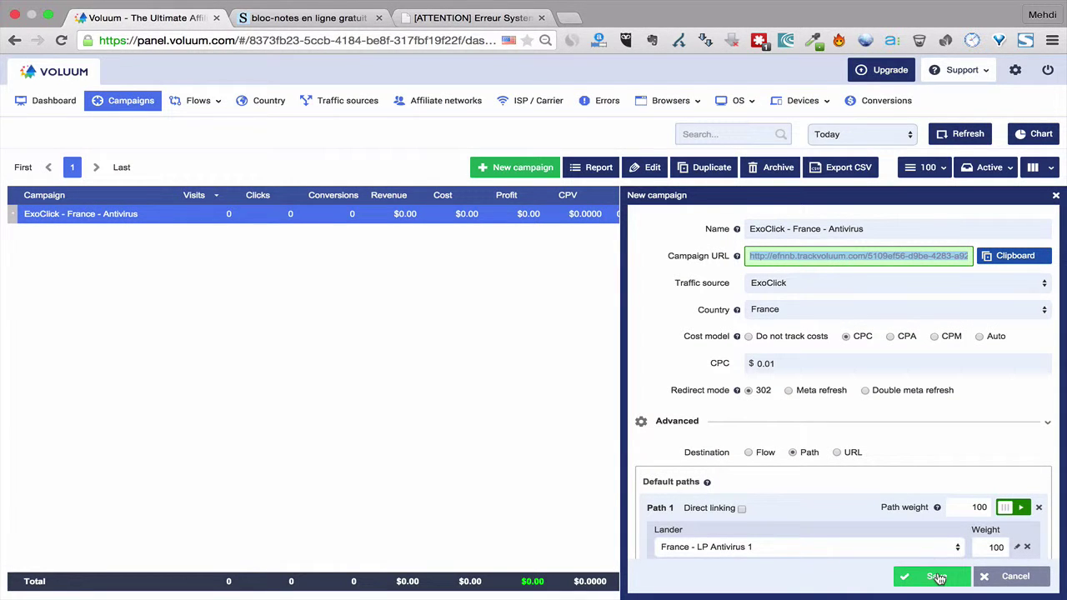
left_click(937, 577)
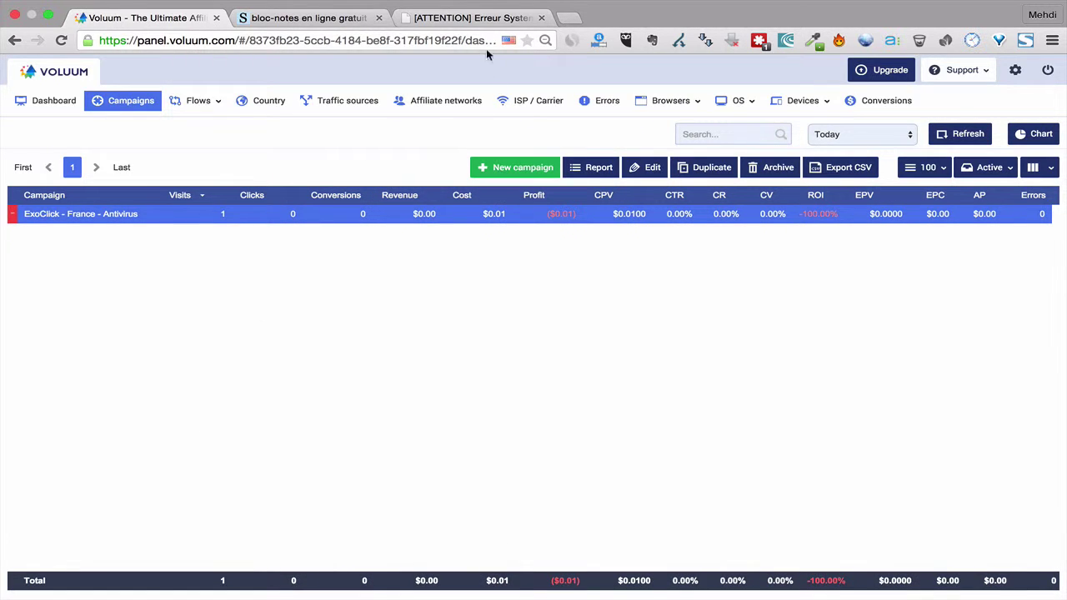
Test the lander's "Télécharger et analyser maintenant" link in its browser tab and return to the Voluum campaigns list.
left_click(475, 18)
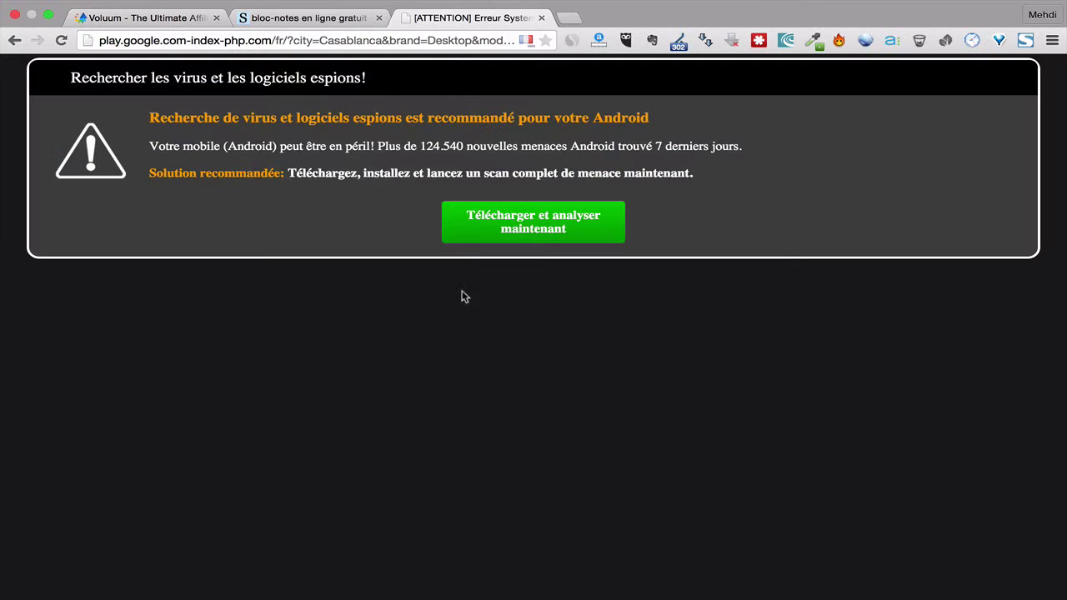
left_click(554, 226)
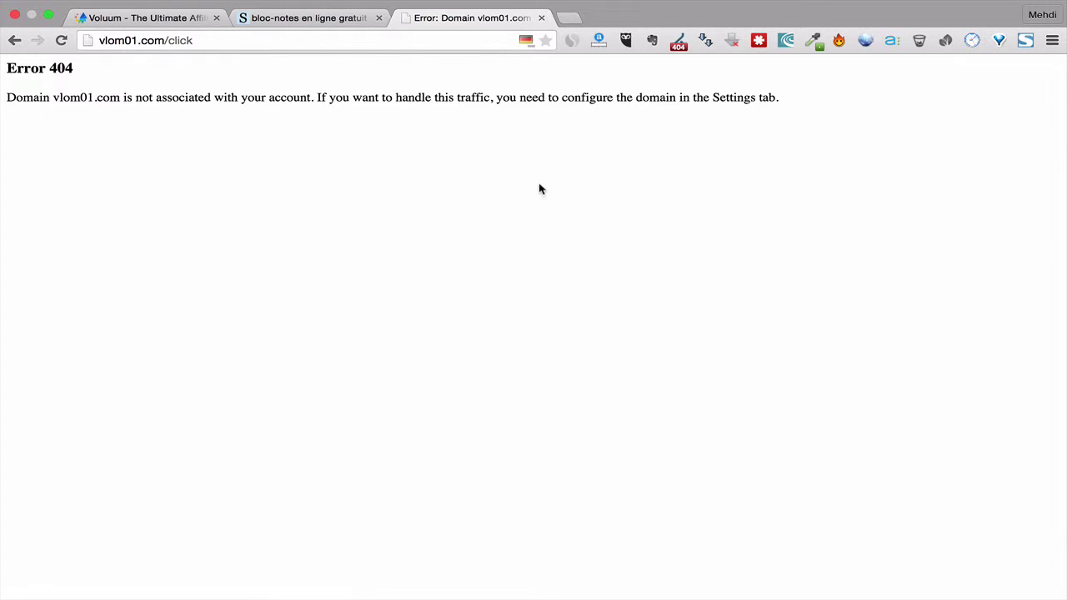
left_click(163, 23)
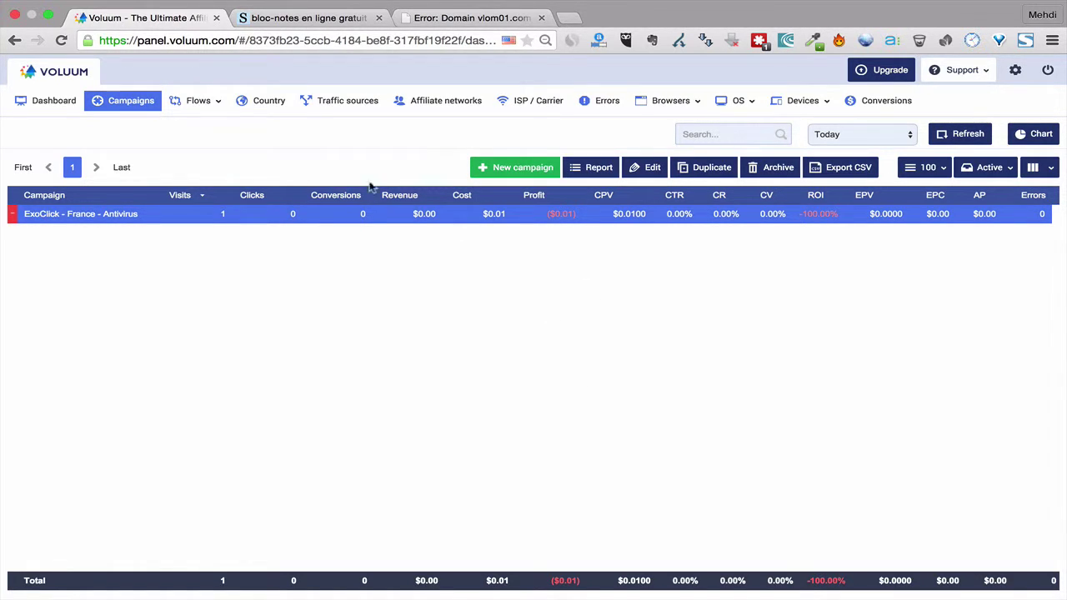
Open the account's Setup settings and copy the Postback URL.
left_click(1015, 80)
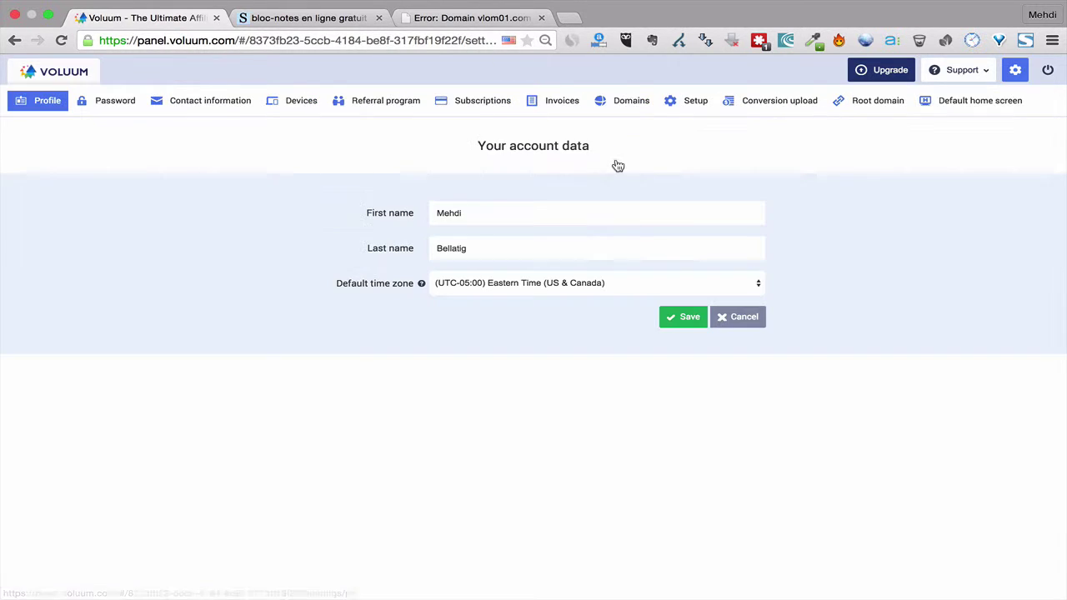
left_click(687, 103)
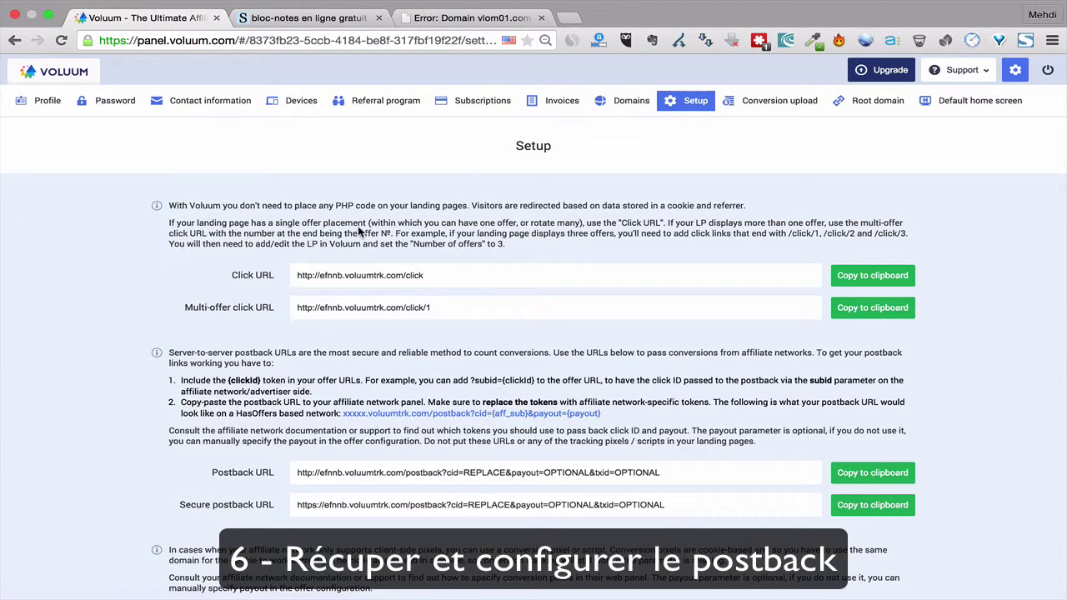
scroll(60, 394, "down", 3)
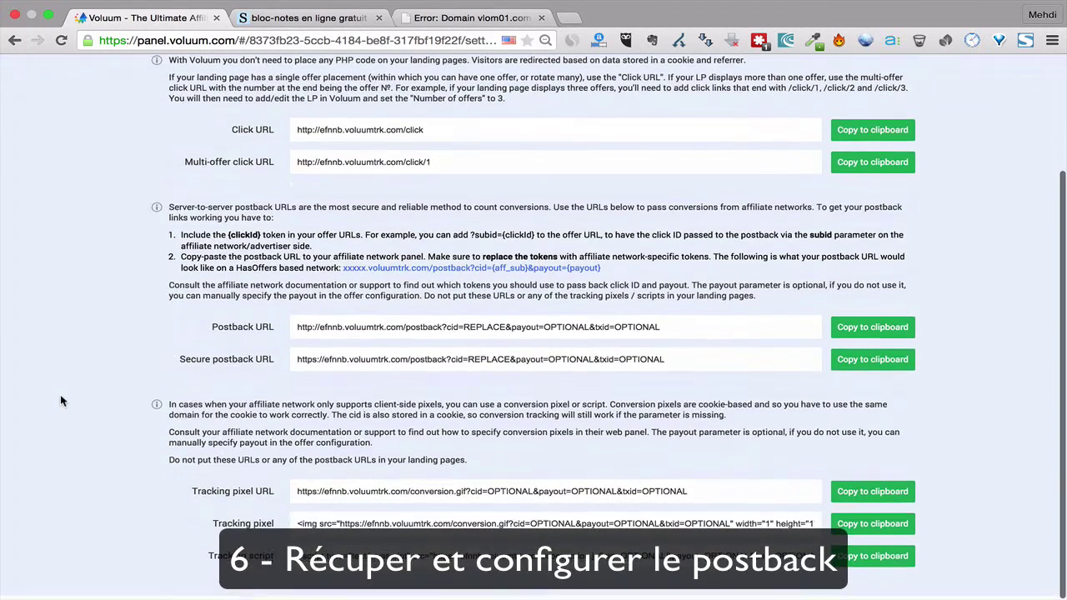
left_click(448, 330)
left_click(447, 328)
key("super+c")
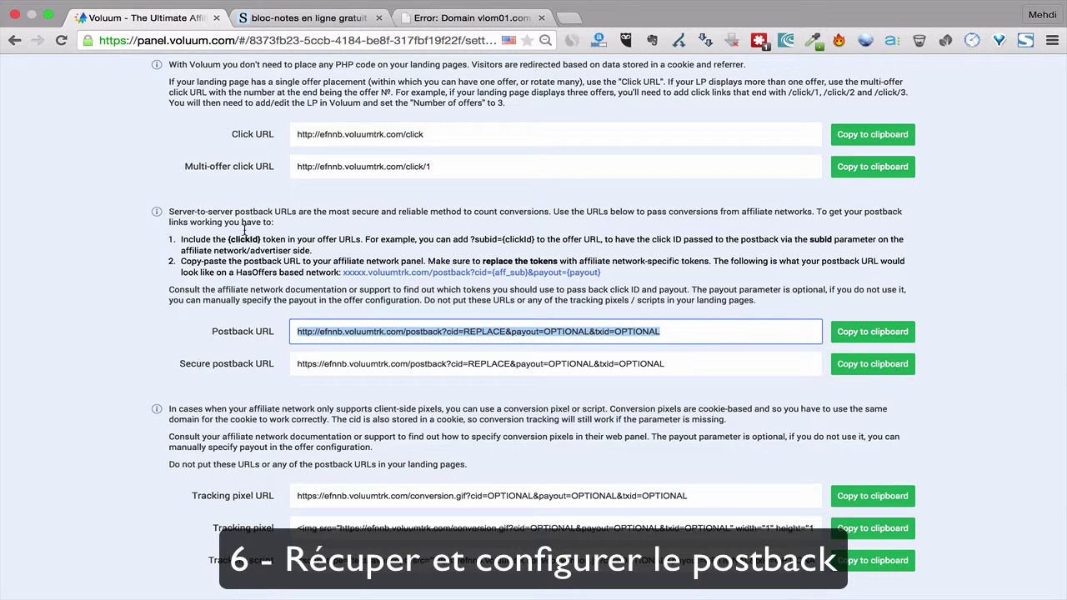
Switch to the Shrib notepad and paste the postback URL on a new line below the Offre link.
key("ctrl+Tab")
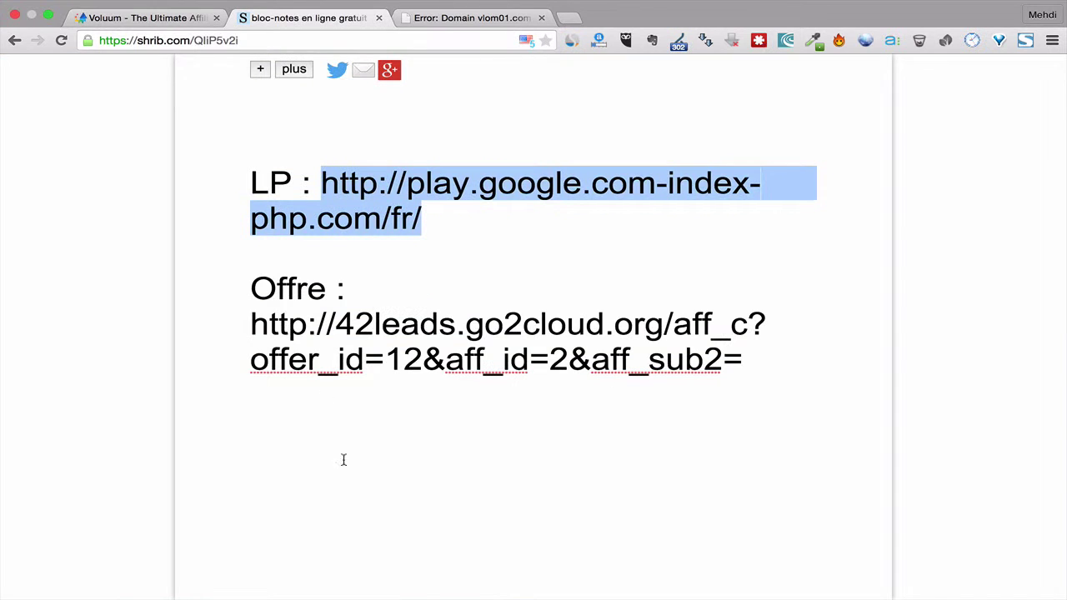
left_click(754, 415)
key("Return")
key("Return")
key("super+v")
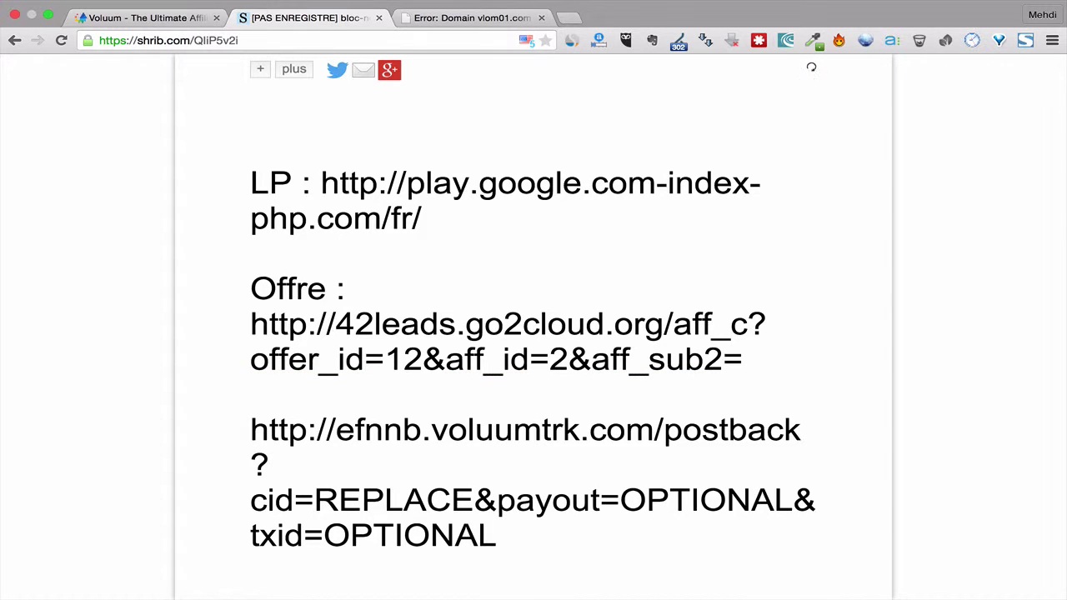
Replace the REPLACE placeholder after cid= in the postback URL with {aff_sub2}.
double_click(373, 503)
key("BackSpace")
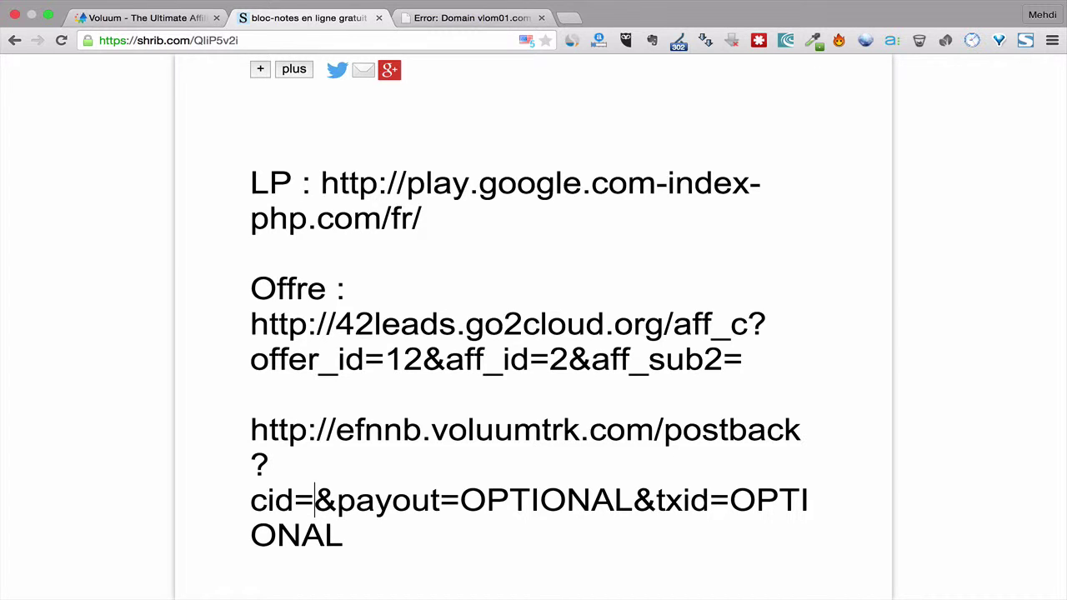
type("[")
key("BackSpace")
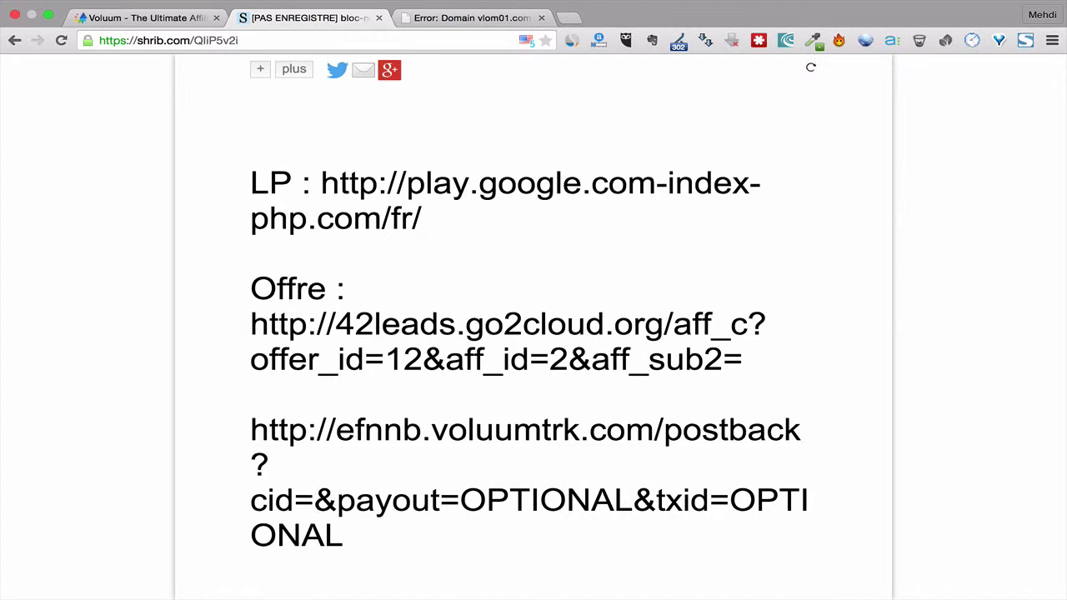
type("‘")
key("BackSpace")
type("{}")
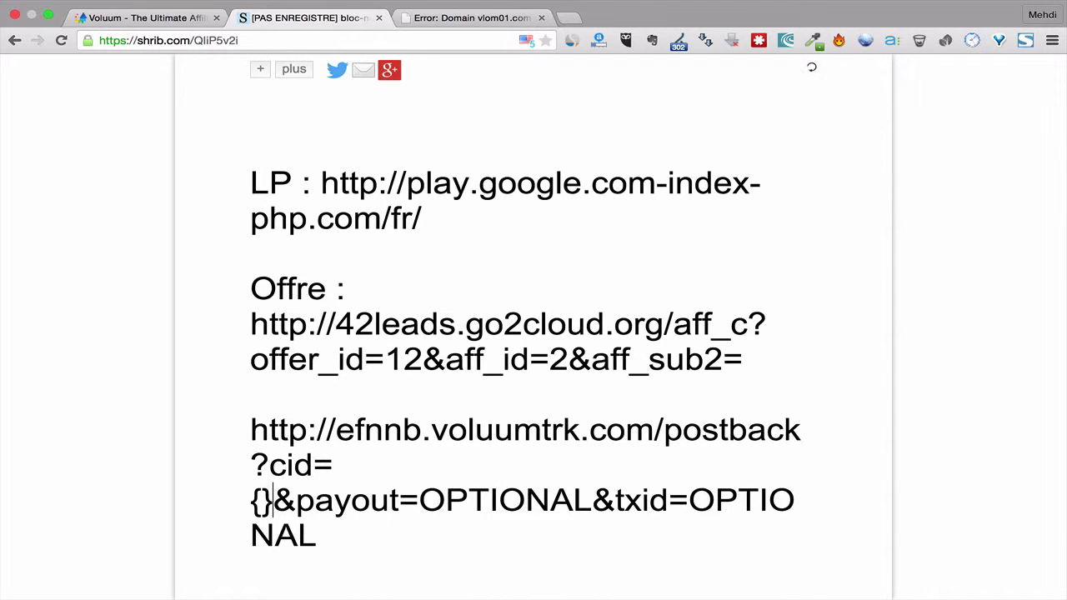
key("Left")
type("aff_sub2")
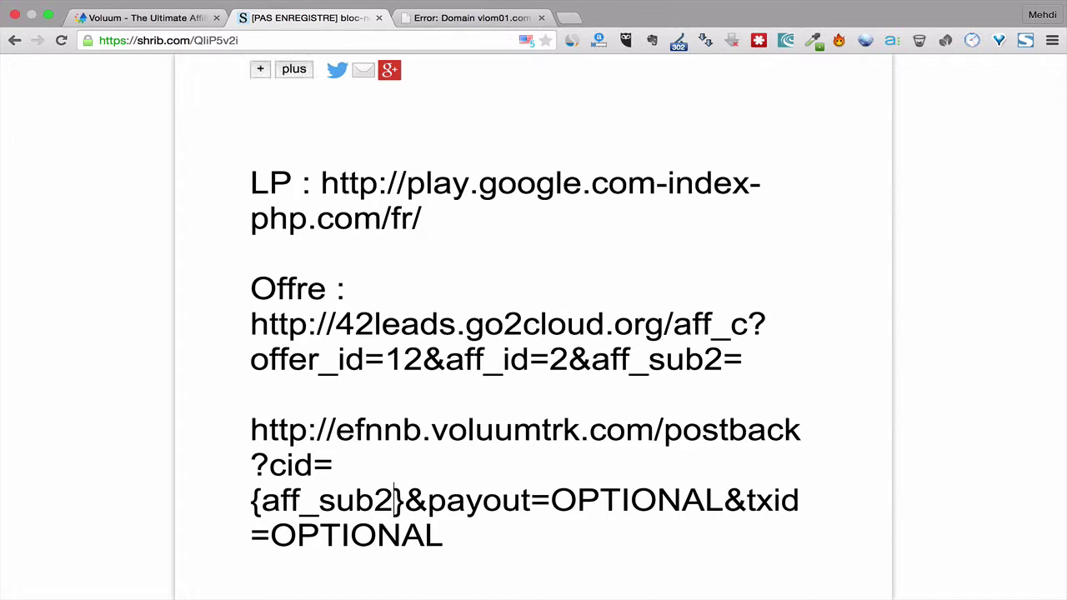
key("Right")
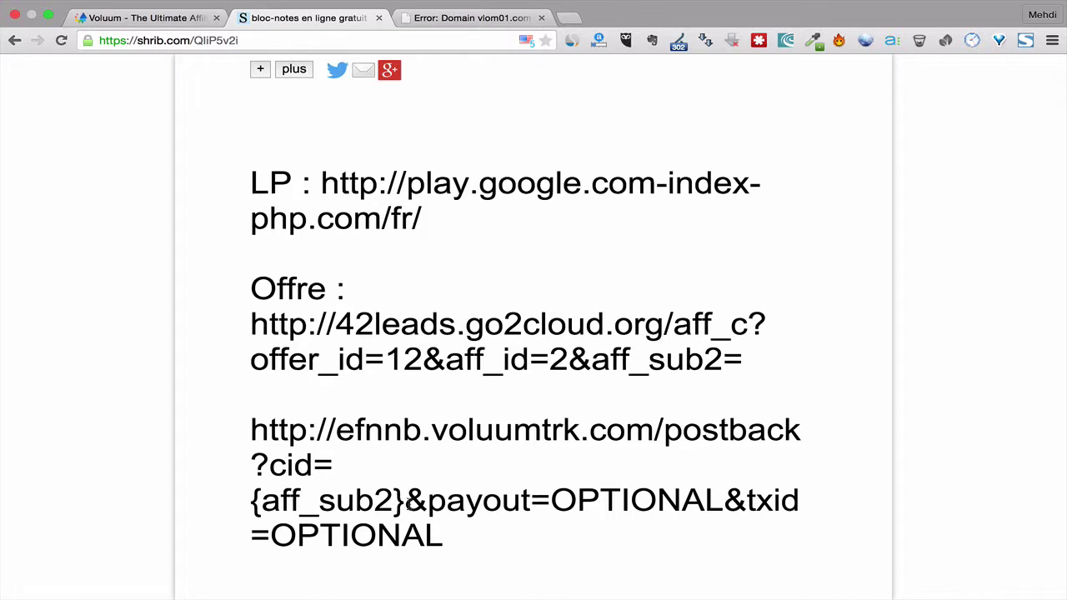
Replace the OPTIONAL placeholder after payout= in the postback URL with {payout}.
left_click_drag(406, 501, 391, 503)
left_click(305, 510)
double_click(607, 498)
type("{p")
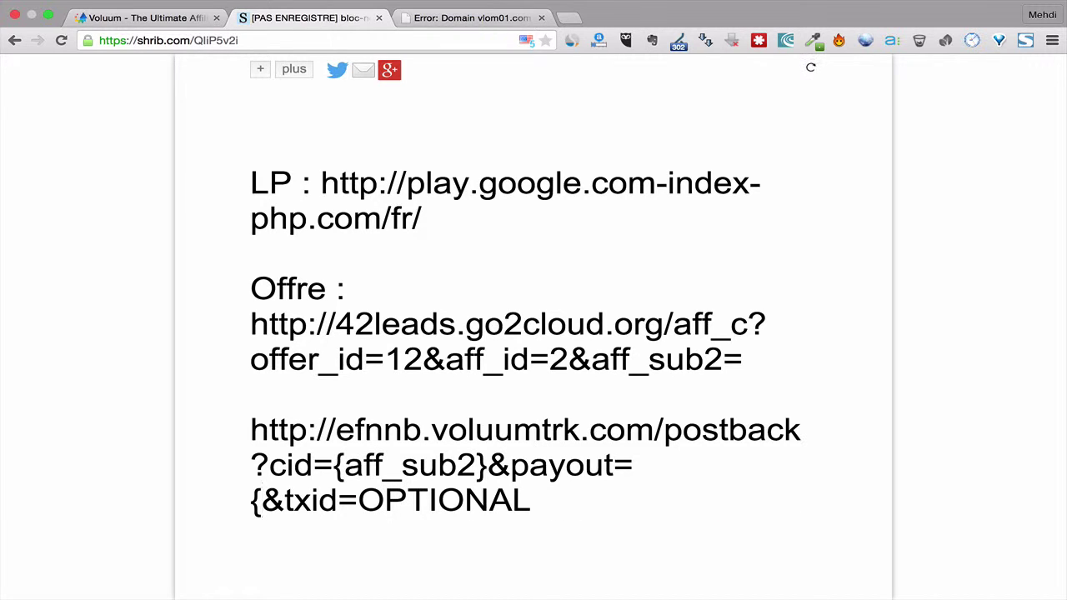
type("}")
key("Left")
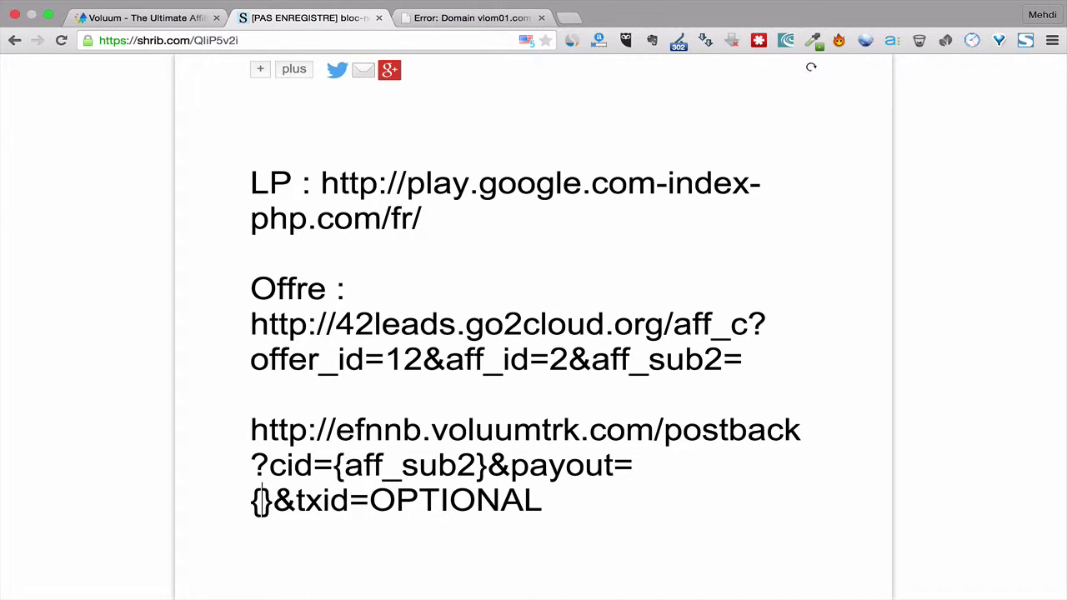
type("payout")
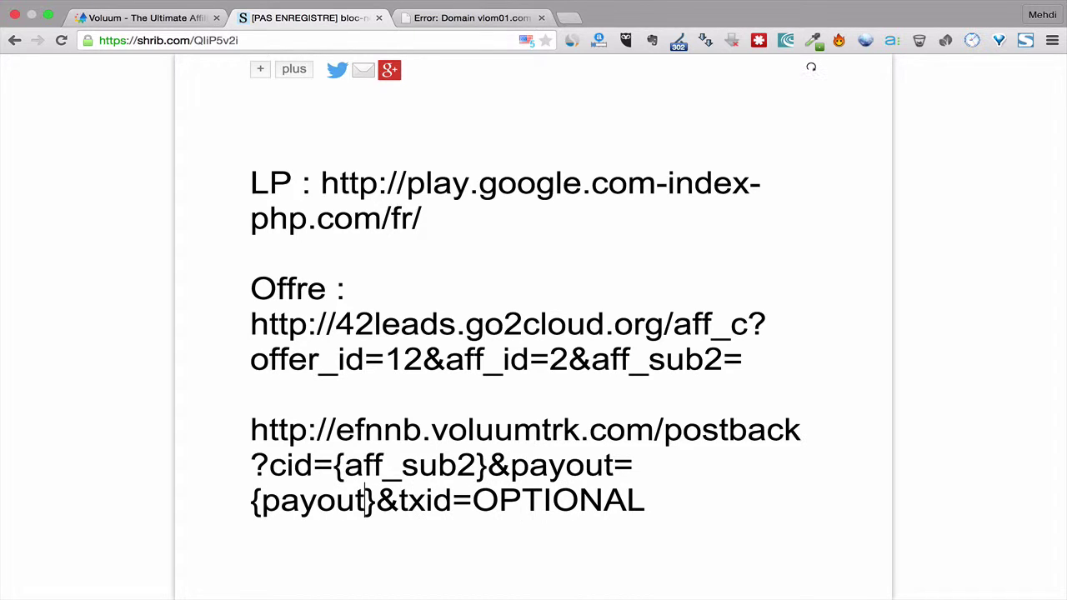
Remove the &txid=OPTIONAL parameter from the end of the postback URL.
key("Right")
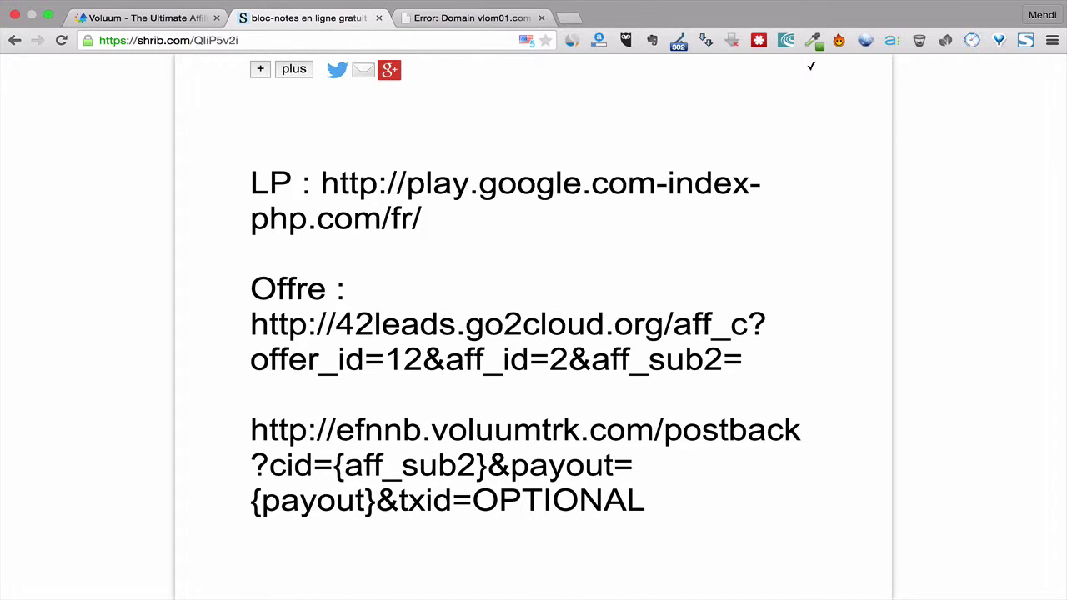
key("shift+End")
key("BackSpace")
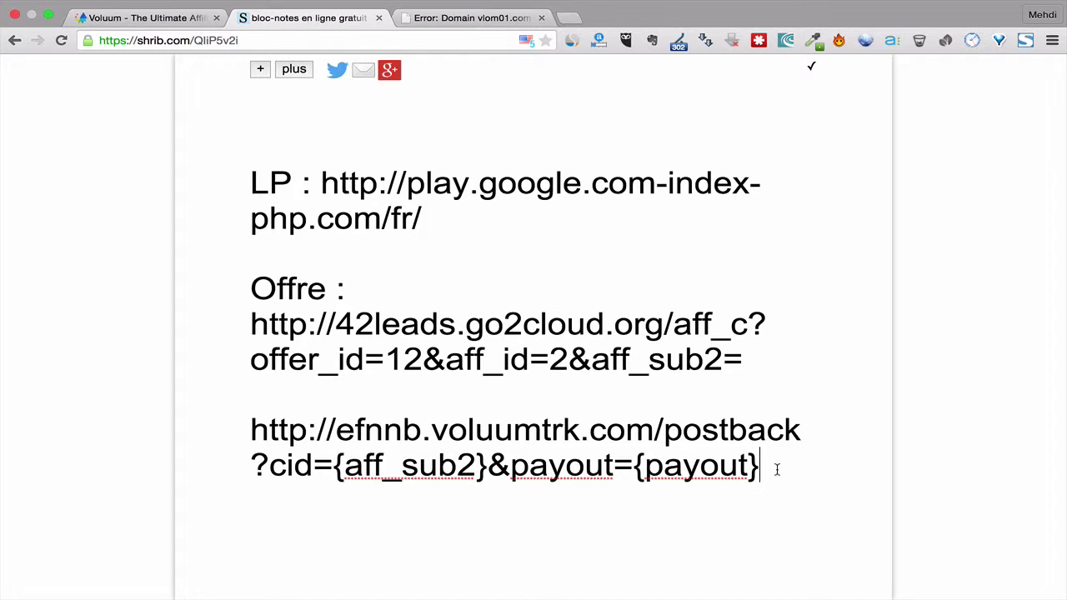
left_click_drag(767, 469, 250, 424)
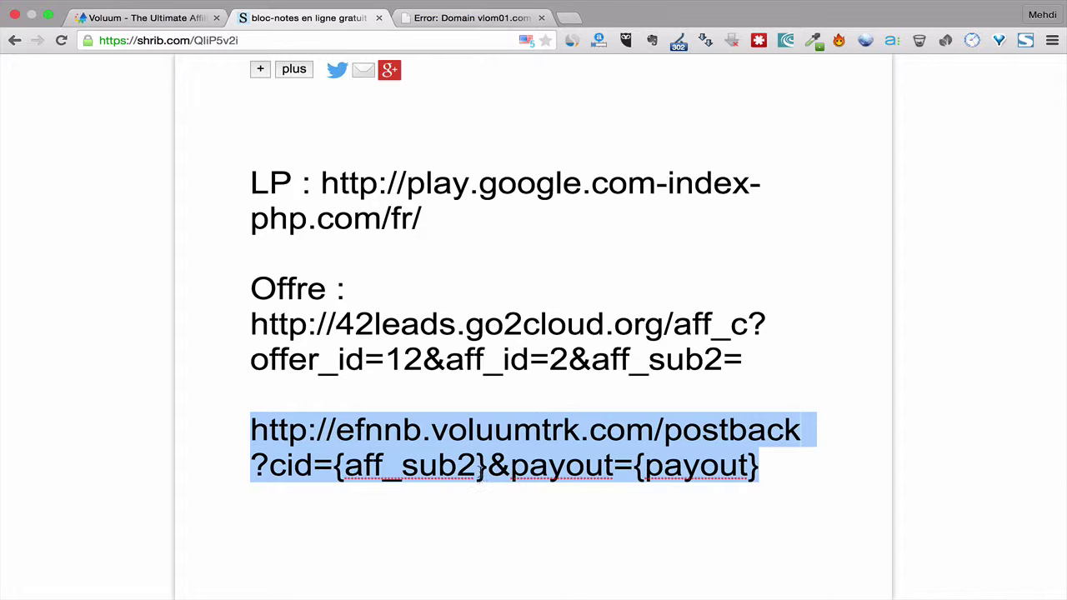
left_click(480, 465)
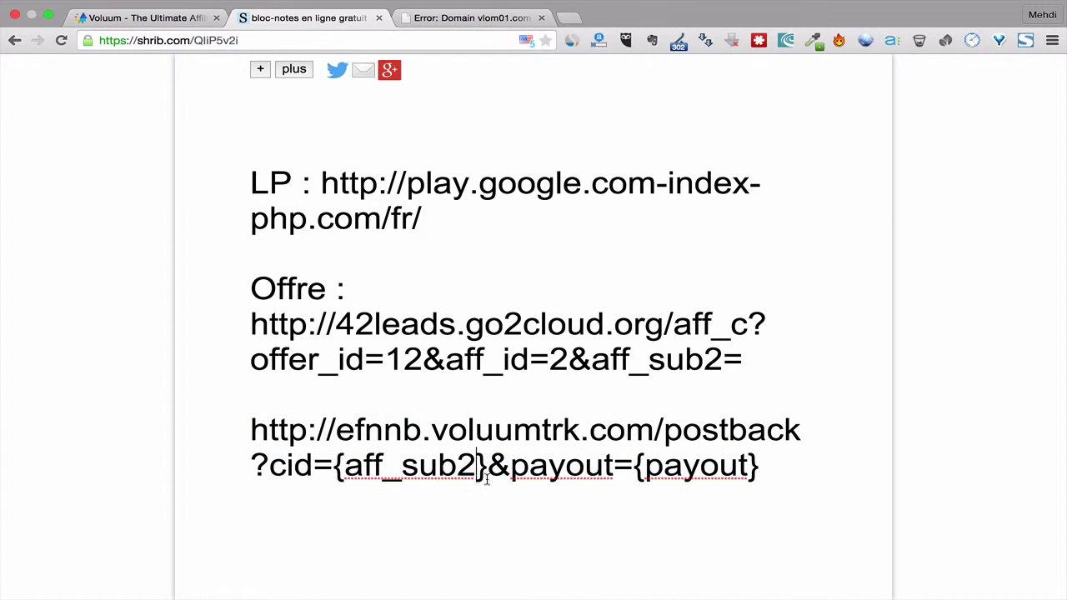
Change the postback URL's cid token to #s2# and its payout token to #price#.
left_click_drag(488, 465, 333, 465)
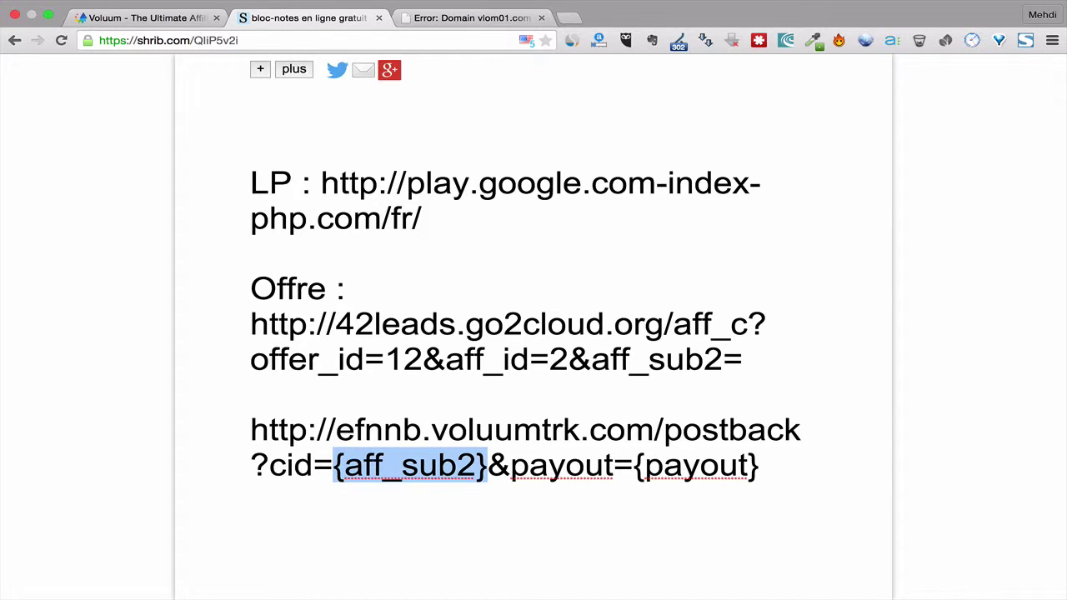
type("#s2#")
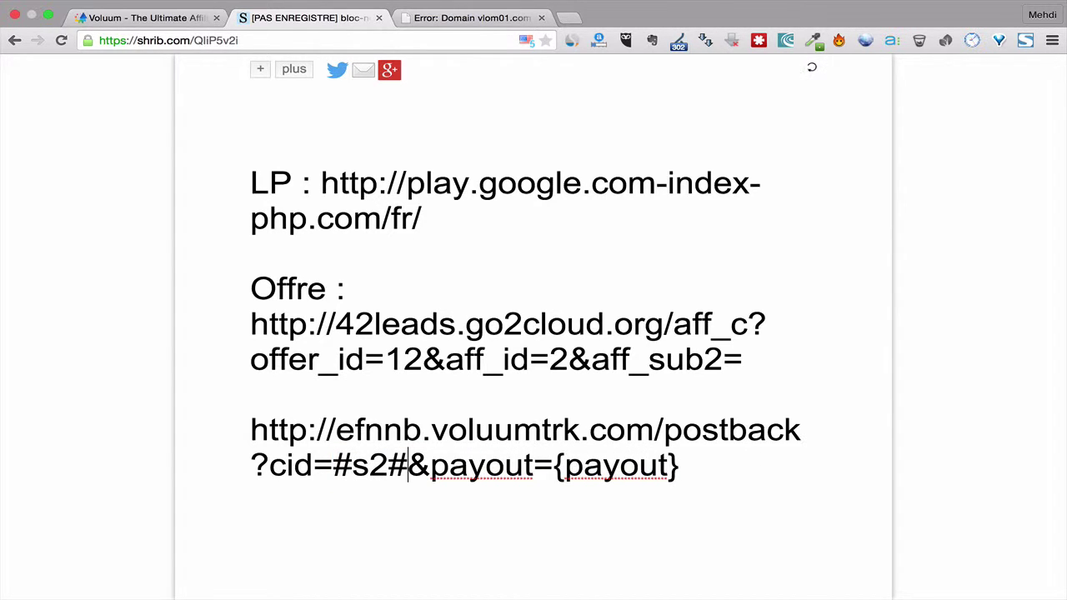
double_click(621, 465)
type("#&payou")
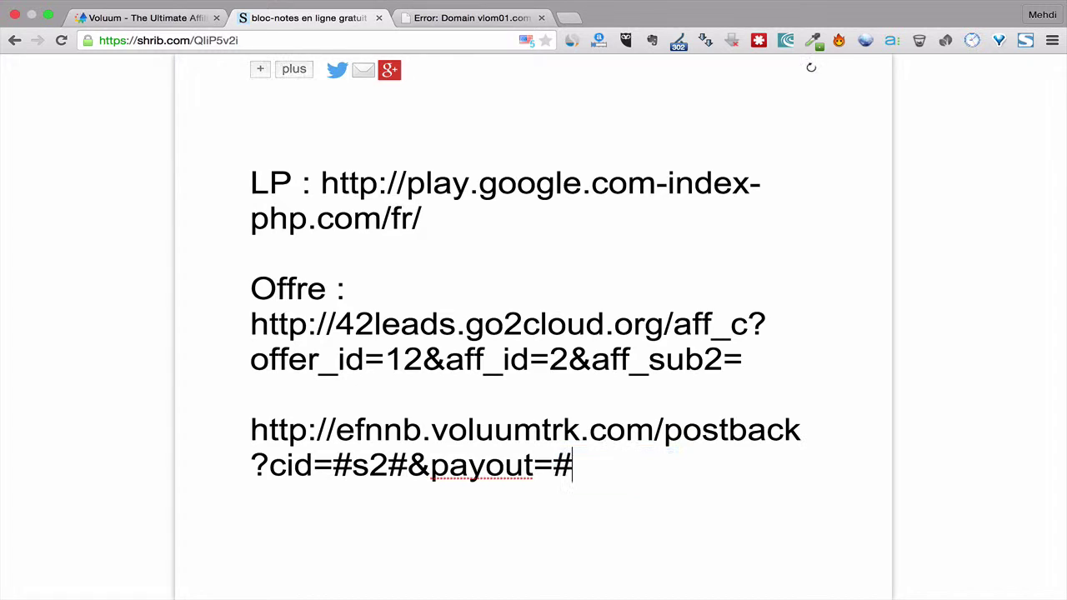
type("t")
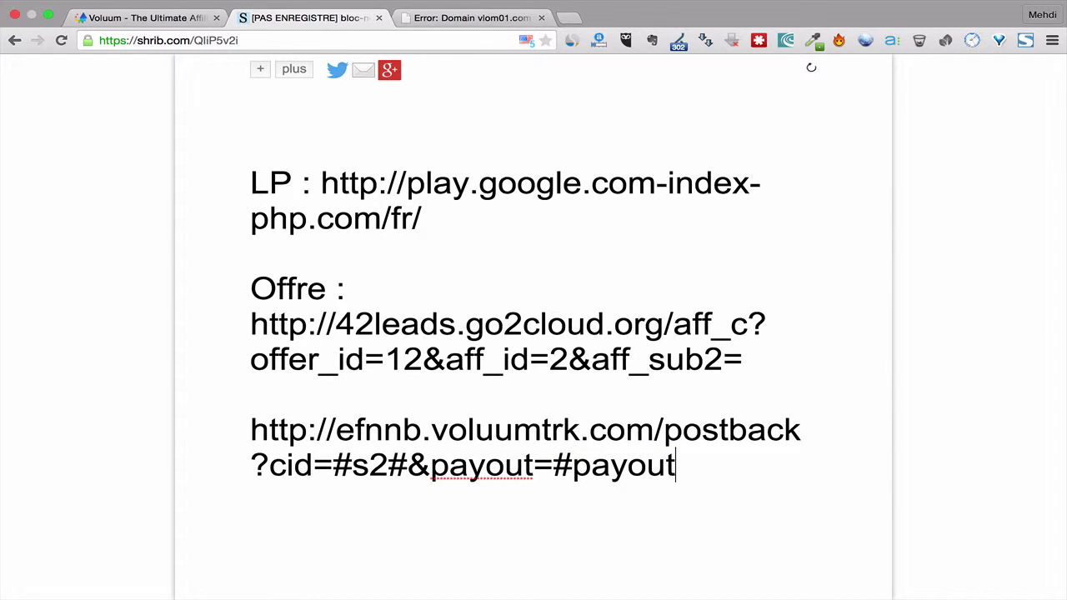
key("BackSpace")
key("BackSpace")
key("BackSpace")
key("BackSpace")
key("BackSpace")
type("rice#")
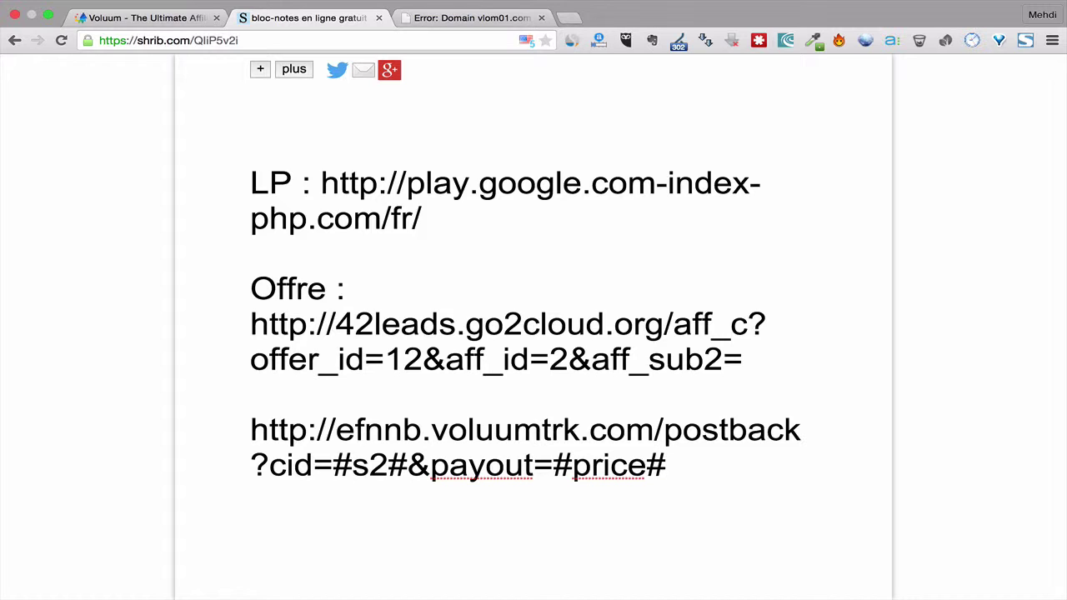
Switch back to Voluum and return from the Setup page to the campaigns list.
left_click(170, 18)
scroll(130, 182, "up", 3)
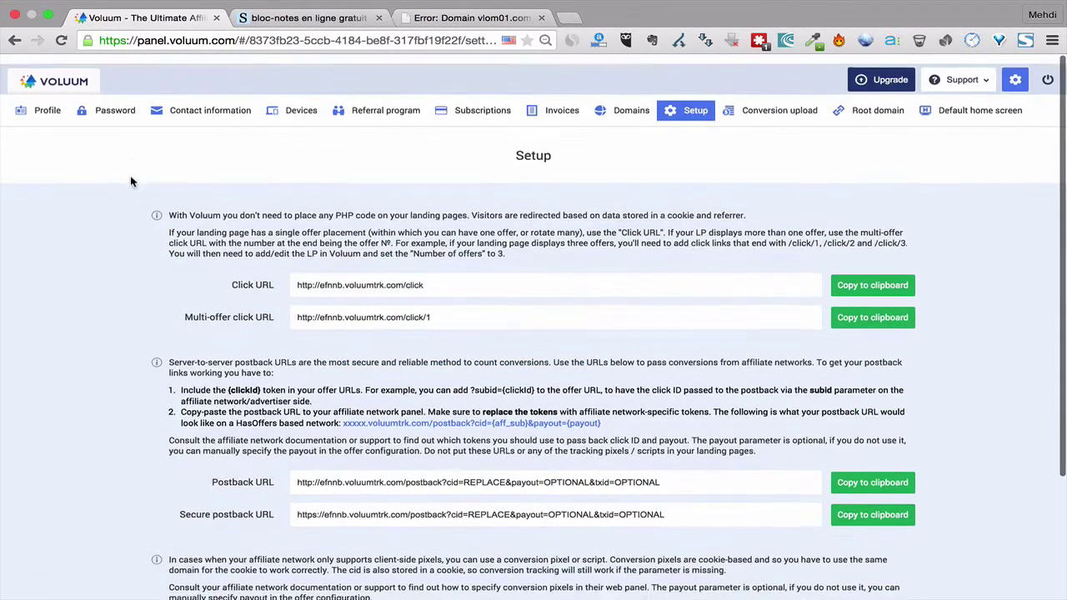
left_click(53, 72)
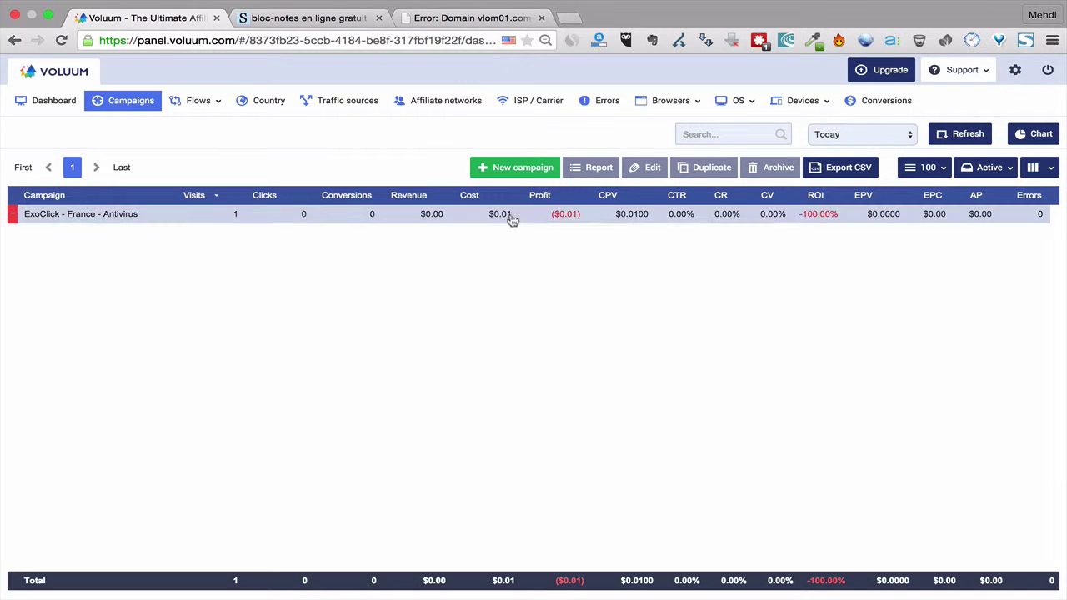